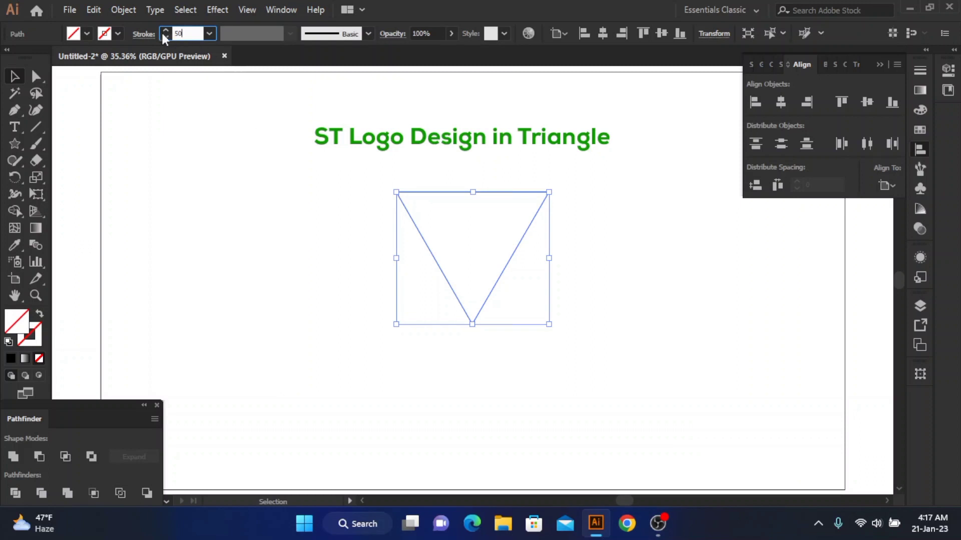
- Give the inverted triangle a 50 px stroke and draw a horizontal 50 px line centred across its upper part
{"action": "key", "text": "Return"}
{"action": "left_click", "coordinate": [283, 245]}
{"action": "mouse_move", "coordinate": [480, 193]}
{"action": "left_mouse_down"}
{"action": "mouse_move", "coordinate": [471, 226]}
{"action": "mouse_move", "coordinate": [637, 227]}
{"action": "left_mouse_up"}
{"action": "left_click", "coordinate": [290, 258]}
{"action": "left_click", "coordinate": [36, 128]}
{"action": "left_click", "coordinate": [14, 76]}
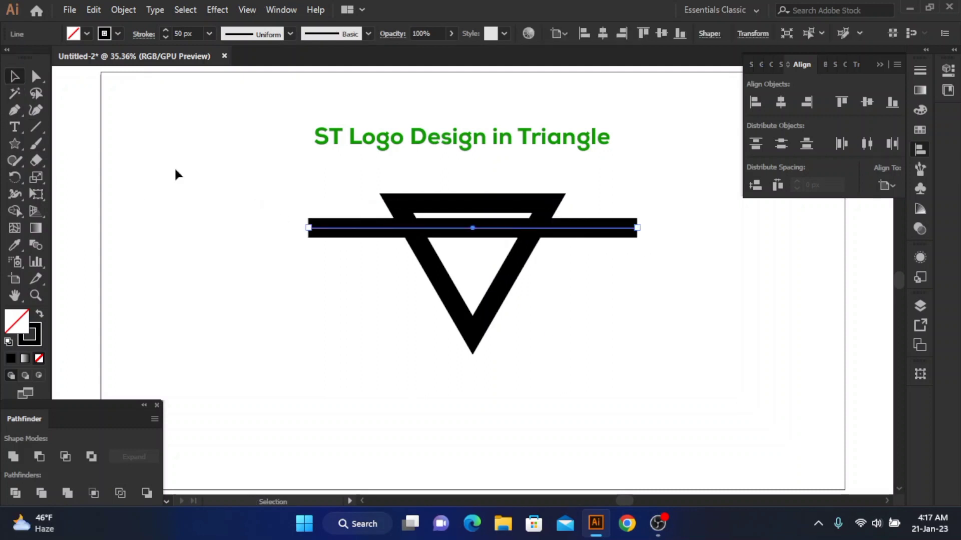
- Duplicate the horizontal line a short distance straight below the original, across the middle of the triangle
{"action": "left_click", "coordinate": [441, 251]}
{"action": "left_click_drag", "start_coordinate": [476, 229], "coordinate": [476, 270]}
{"action": "key", "text": "ctrl+a"}
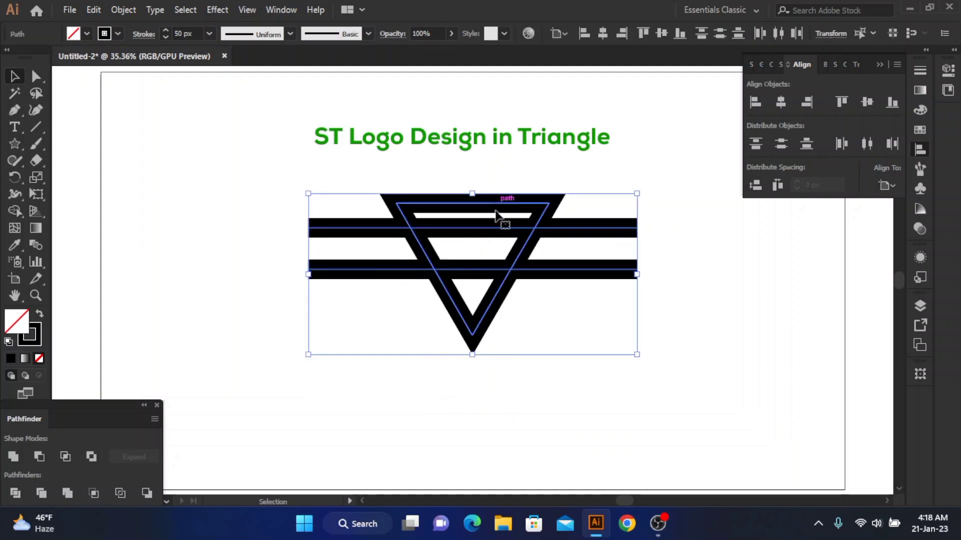
{"action": "left_click", "coordinate": [105, 191]}
- Draw a vertical 50 px line through the triangle's centre, extending above its upper edge and below its lower tip
{"action": "left_click", "coordinate": [34, 129]}
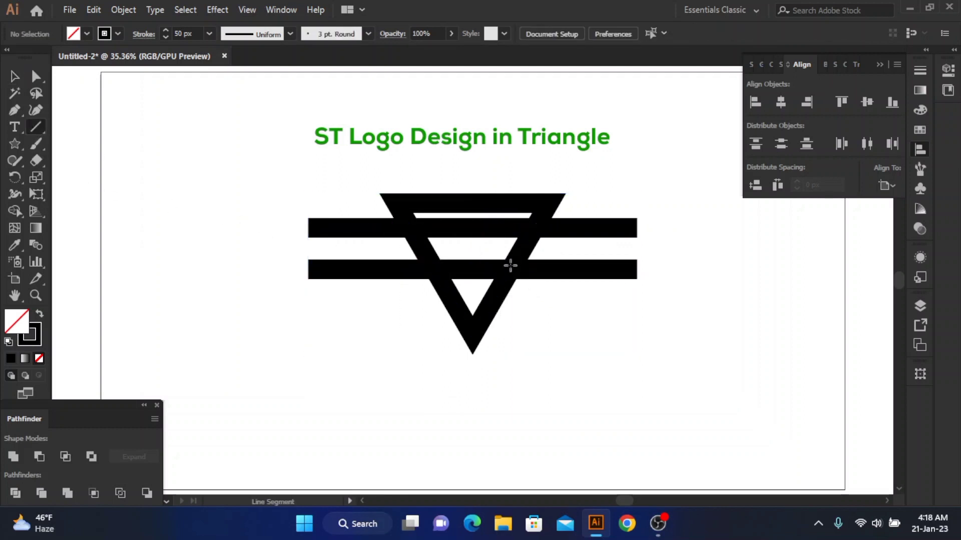
{"action": "left_click_drag", "start_coordinate": [472, 252], "coordinate": [473, 387]}
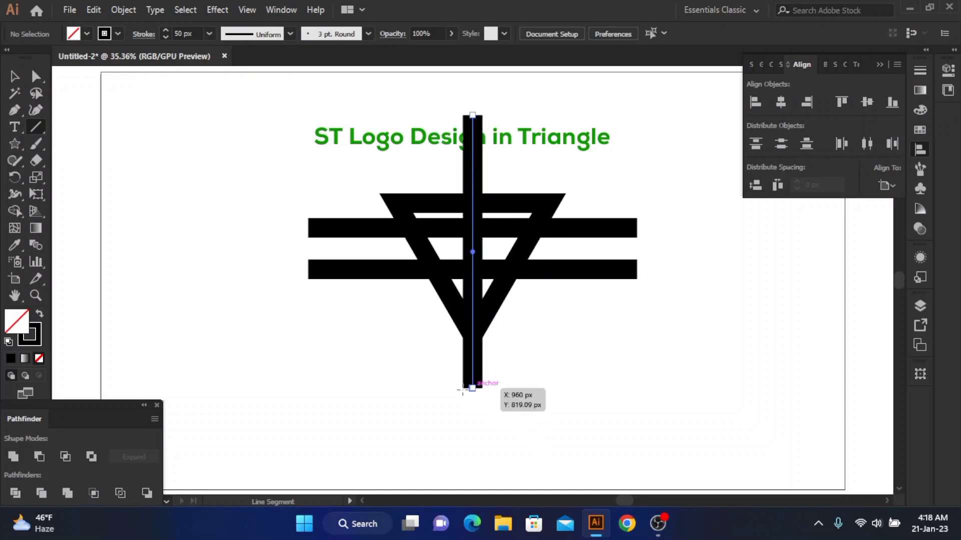
{"action": "left_click", "coordinate": [14, 76]}
- Expand the fill and stroke of the triangle and all three lines, and shift the vertical bar downward
{"action": "key", "text": "ctrl+a"}
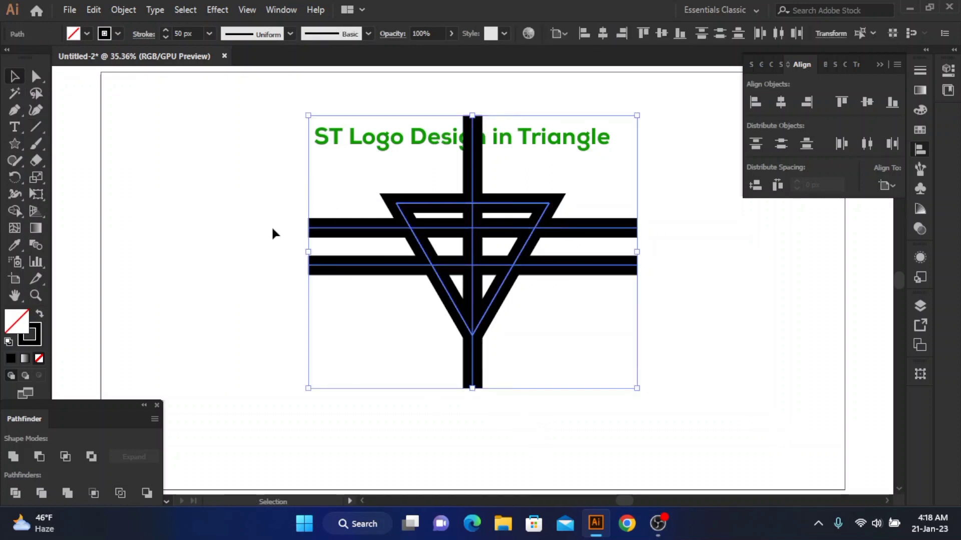
{"action": "left_click", "coordinate": [123, 10]}
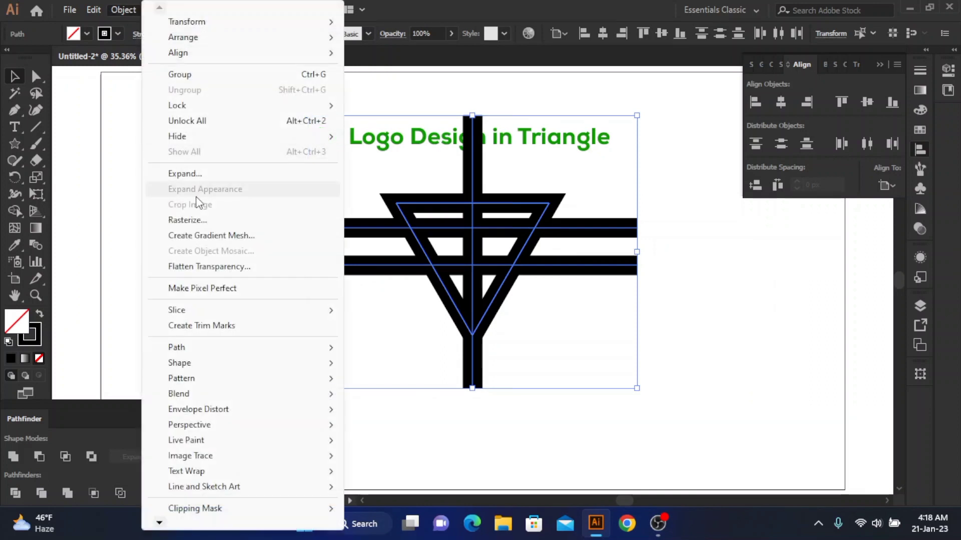
{"action": "left_click", "coordinate": [196, 173]}
{"action": "left_click", "coordinate": [453, 335]}
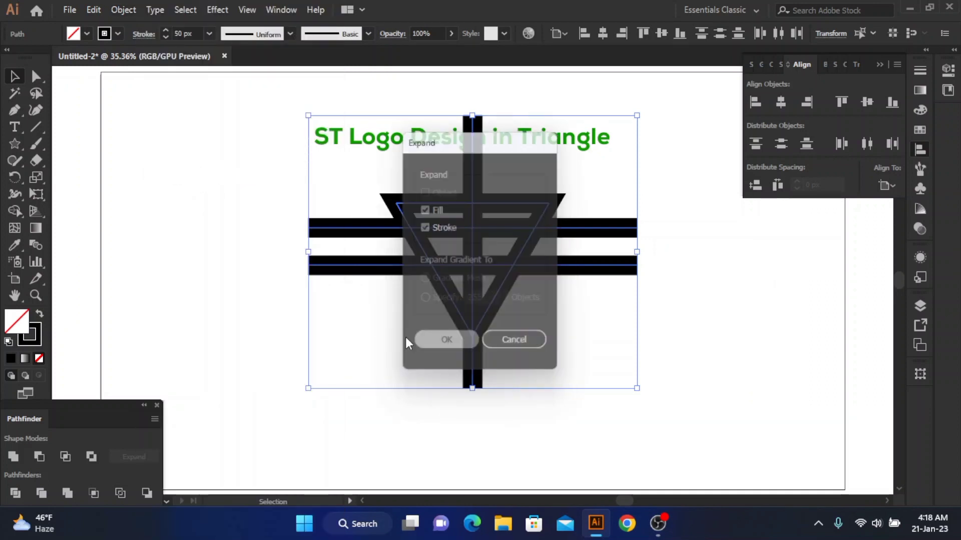
{"action": "left_click", "coordinate": [345, 334]}
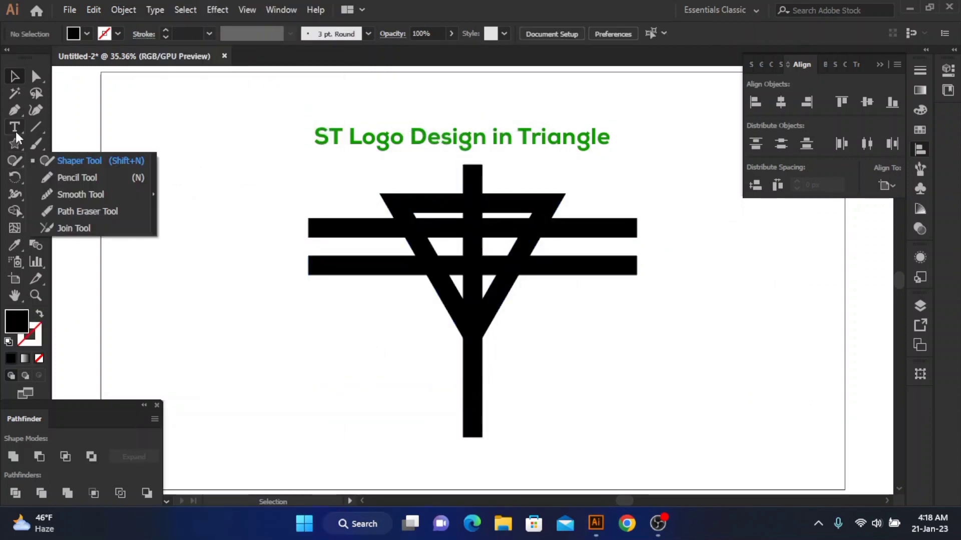
- Draw a thin rectangle across the triangle's right arm, resting on the lower horizontal bar, and fill it red
{"action": "right_click", "coordinate": [13, 131]}
{"action": "right_click", "coordinate": [13, 143]}
{"action": "left_click", "coordinate": [75, 144]}
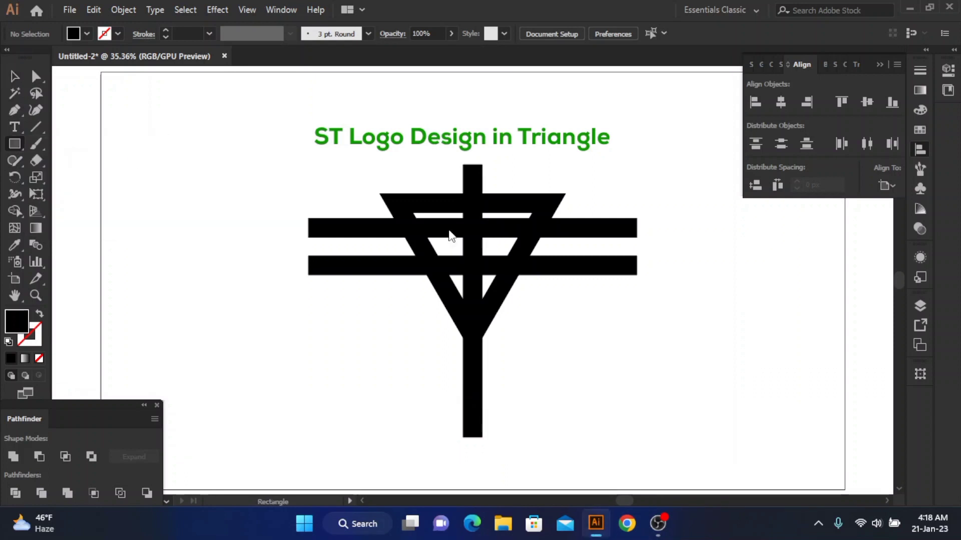
{"action": "scroll", "coordinate": [515, 245], "scroll_direction": "up", "scroll_amount": 3}
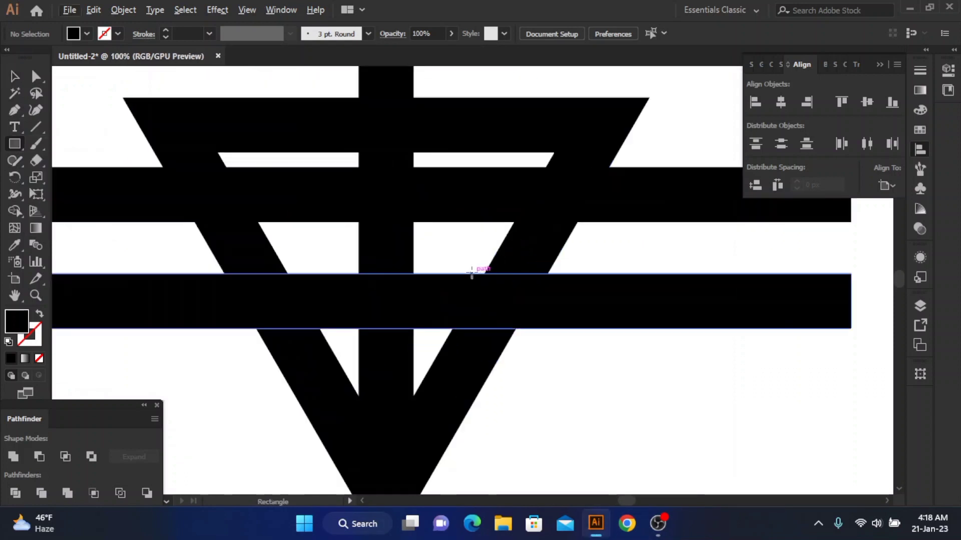
{"action": "left_click_drag", "start_coordinate": [471, 274], "coordinate": [580, 247]}
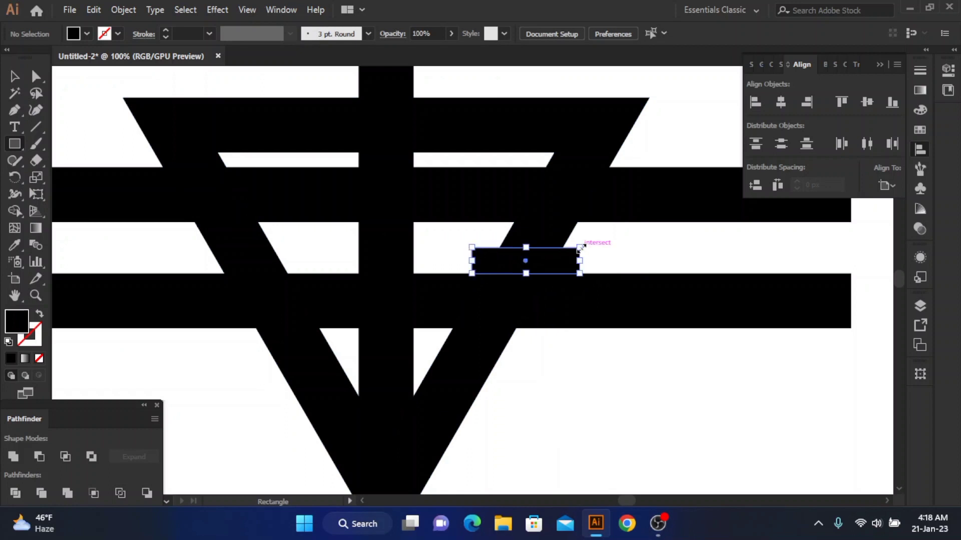
{"action": "left_click", "coordinate": [925, 132]}
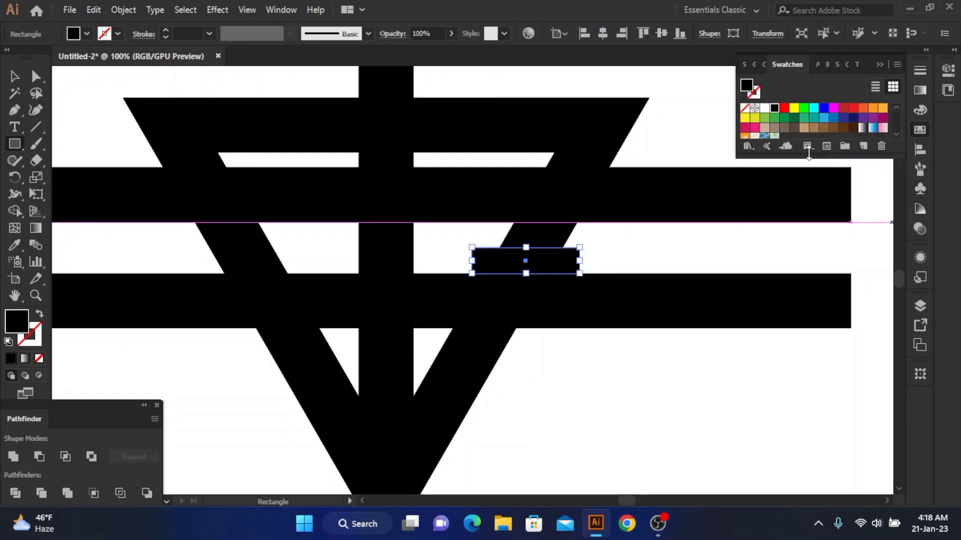
{"action": "left_click", "coordinate": [785, 108]}
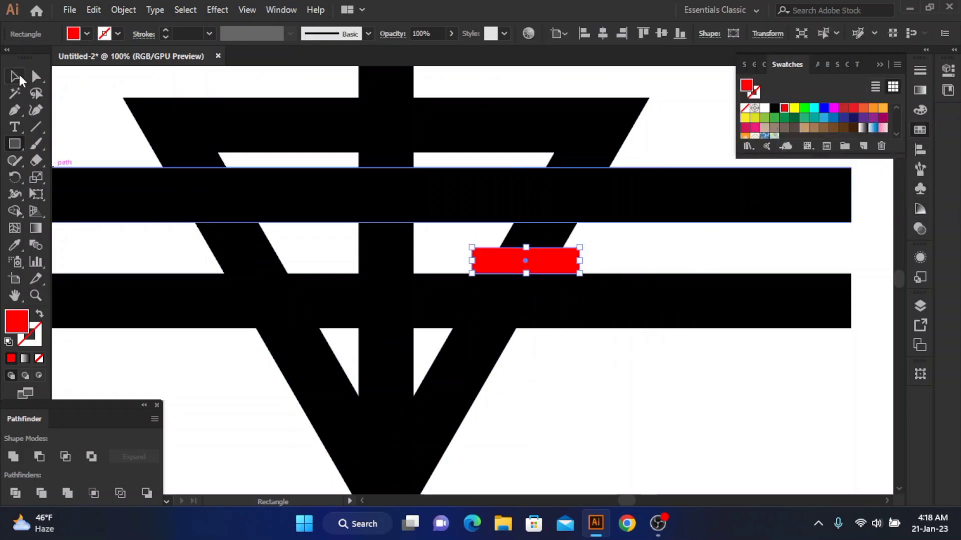
{"action": "left_click", "coordinate": [15, 76]}
{"action": "left_click", "coordinate": [120, 131]}
{"action": "left_click_drag", "start_coordinate": [522, 277], "coordinate": [265, 351]}
{"action": "scroll", "coordinate": [263, 346], "scroll_direction": "up", "scroll_amount": 2}
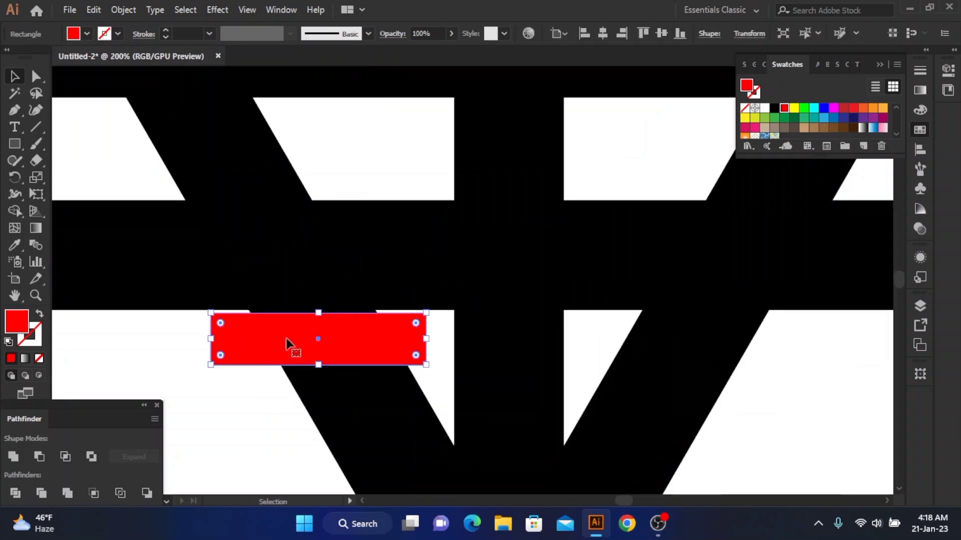
{"action": "key", "text": "ctrl+z"}
- Copy the red rectangle onto the triangle's left arm, flush against the underside of the lower horizontal bar
{"action": "left_click_drag", "start_coordinate": [724, 186], "coordinate": [273, 342]}
{"action": "scroll", "coordinate": [312, 331], "scroll_direction": "up", "scroll_amount": 3}
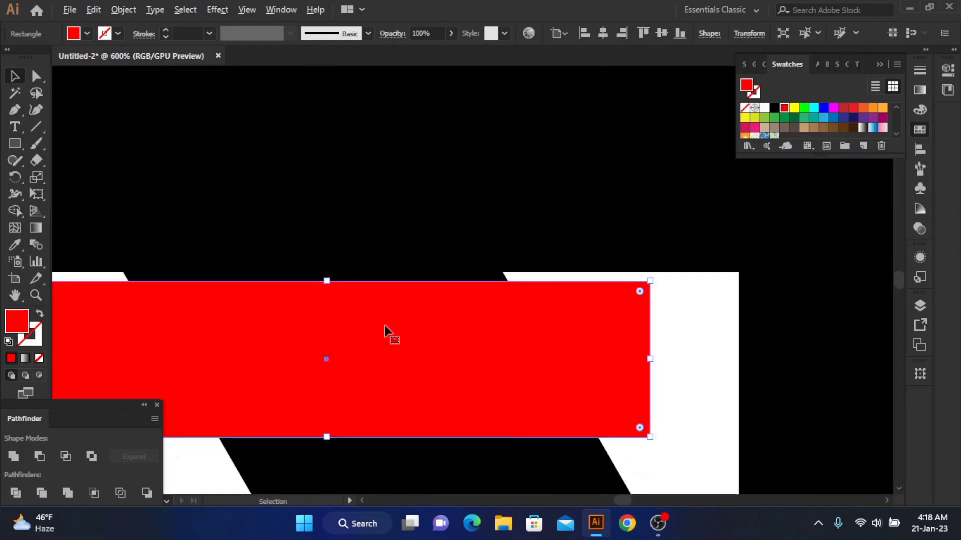
{"action": "left_click_drag", "start_coordinate": [390, 324], "coordinate": [391, 316]}
{"action": "scroll", "coordinate": [408, 305], "scroll_direction": "down", "scroll_amount": 4}
{"action": "scroll", "coordinate": [410, 309], "scroll_direction": "down", "scroll_amount": 4}
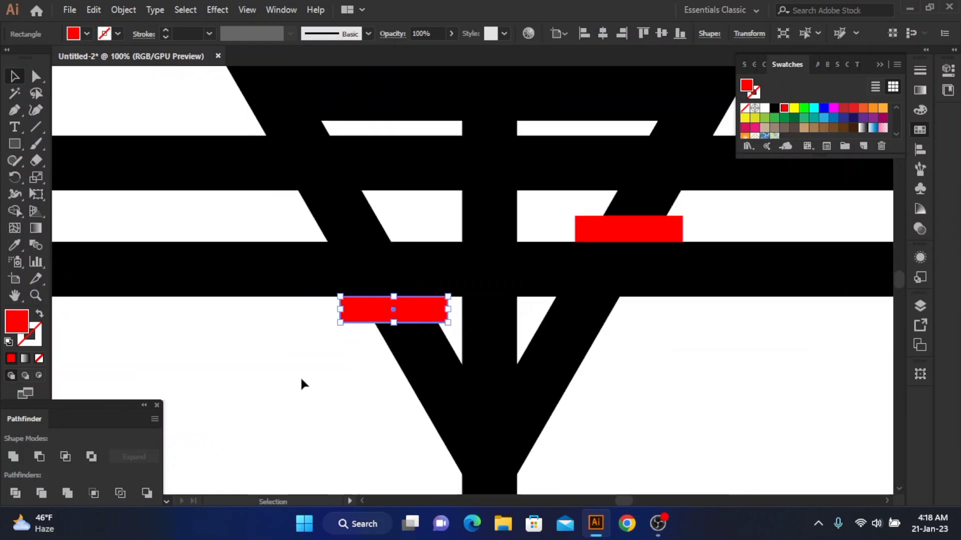
{"action": "left_click", "coordinate": [301, 386]}
- Select all the logo shapes and remove the bar ends protruding outside the triangle with Shape Builder
{"action": "scroll", "coordinate": [377, 339], "scroll_direction": "down", "scroll_amount": 3}
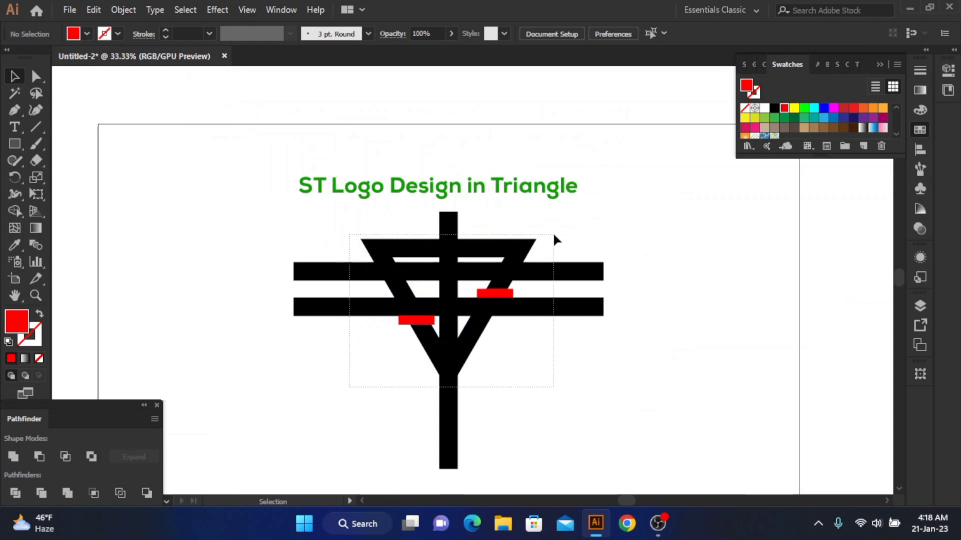
{"action": "left_click_drag", "start_coordinate": [554, 235], "coordinate": [561, 221]}
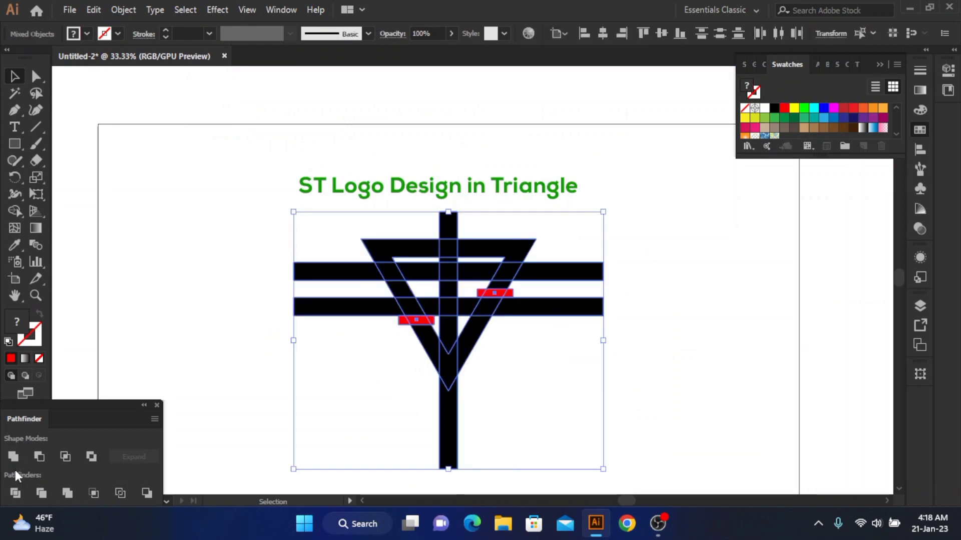
{"action": "left_click", "coordinate": [14, 211]}
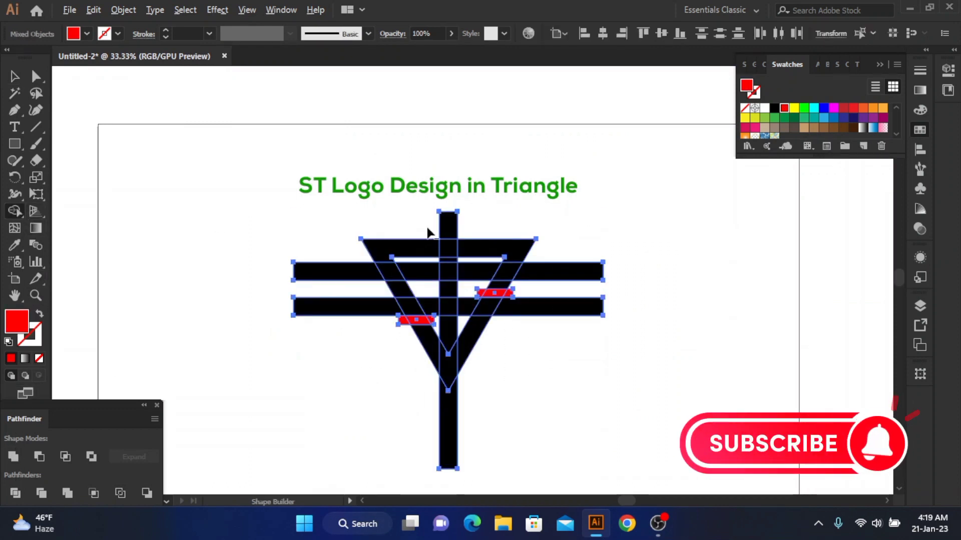
{"action": "left_click_drag", "start_coordinate": [428, 227], "coordinate": [495, 225]}
{"action": "left_click_drag", "start_coordinate": [605, 251], "coordinate": [598, 323]}
{"action": "left_click_drag", "start_coordinate": [305, 326], "coordinate": [355, 323]}
- Remove the pieces of both red rectangles with Shape Builder to cut gaps in the triangle's left and right arms
{"action": "scroll", "coordinate": [404, 324], "scroll_direction": "up", "scroll_amount": 3}
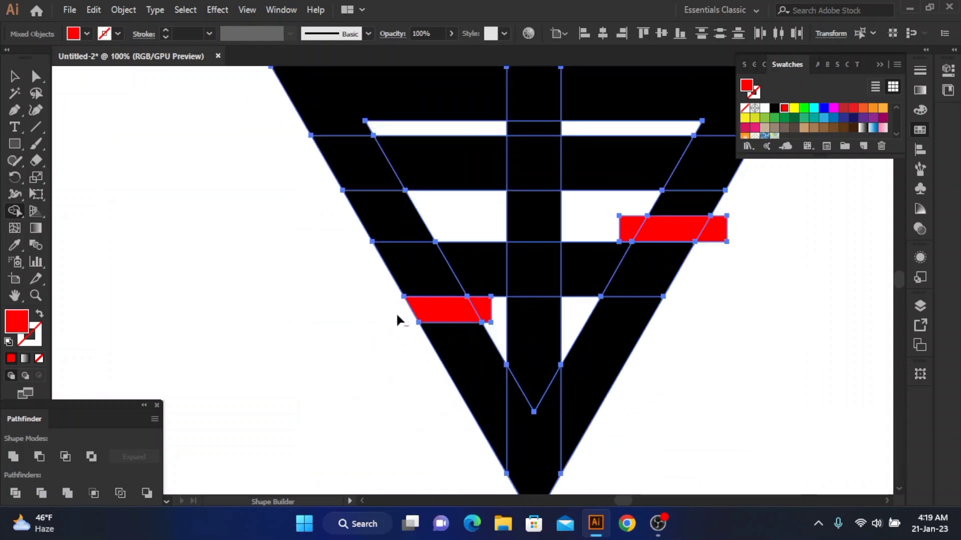
{"action": "left_click", "coordinate": [448, 310], "text": "alt"}
{"action": "left_click", "coordinate": [481, 315], "text": "alt"}
{"action": "left_click", "coordinate": [627, 232], "text": "alt"}
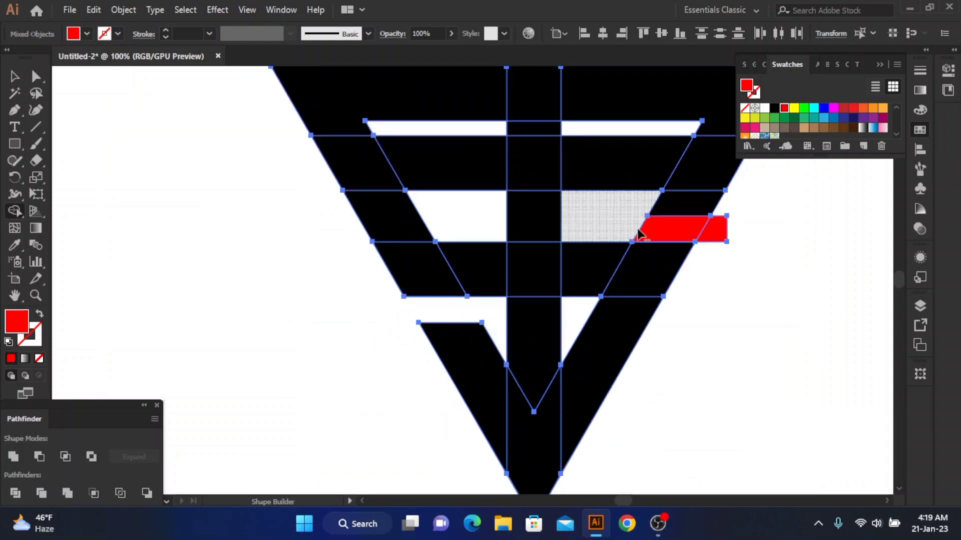
{"action": "left_click", "coordinate": [651, 232], "text": "alt"}
{"action": "left_click", "coordinate": [710, 233], "text": "alt"}
{"action": "scroll", "coordinate": [629, 254], "scroll_direction": "up", "scroll_amount": 4}
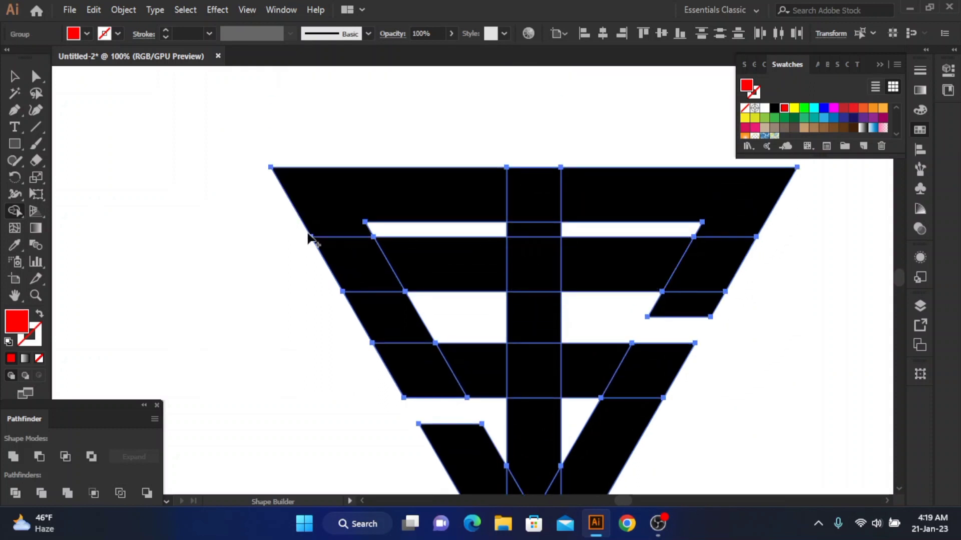
{"action": "key", "text": "v"}
{"action": "left_click", "coordinate": [58, 161]}
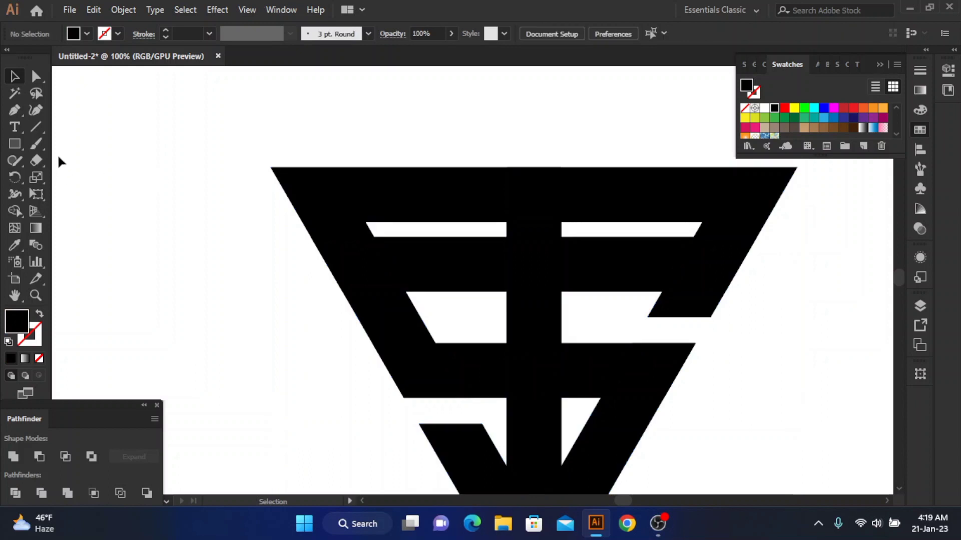
- Draw two parallel 45° lines through the left corners of the upper gap and give them a 0.5 px black stroke
{"action": "scroll", "coordinate": [366, 222], "scroll_direction": "down", "scroll_amount": 1}
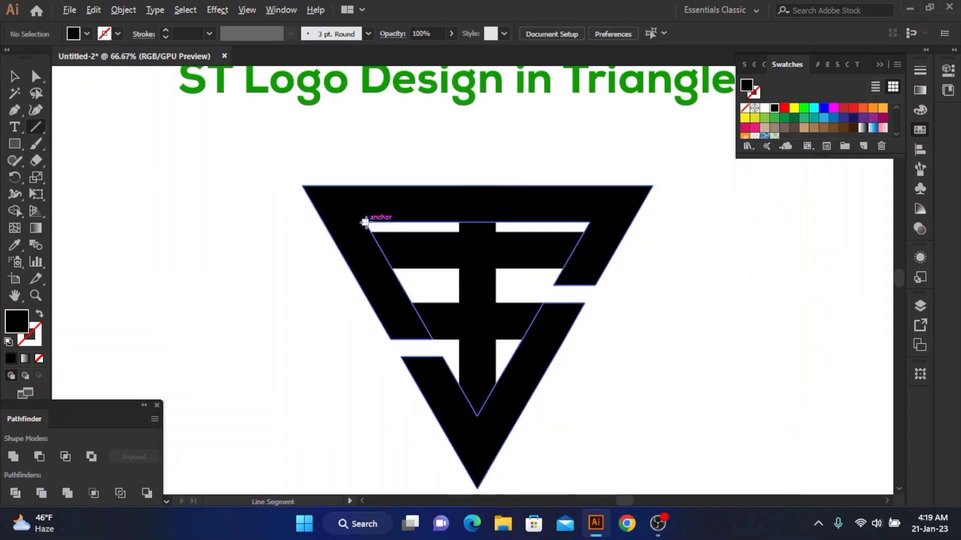
{"action": "left_click_drag", "start_coordinate": [366, 222], "coordinate": [444, 137]}
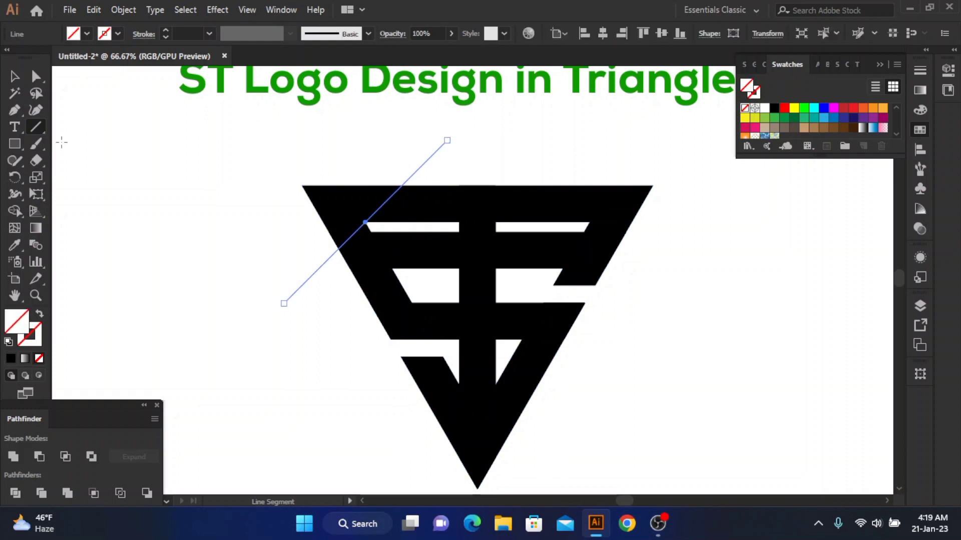
{"action": "left_click_drag", "start_coordinate": [370, 232], "coordinate": [454, 152]}
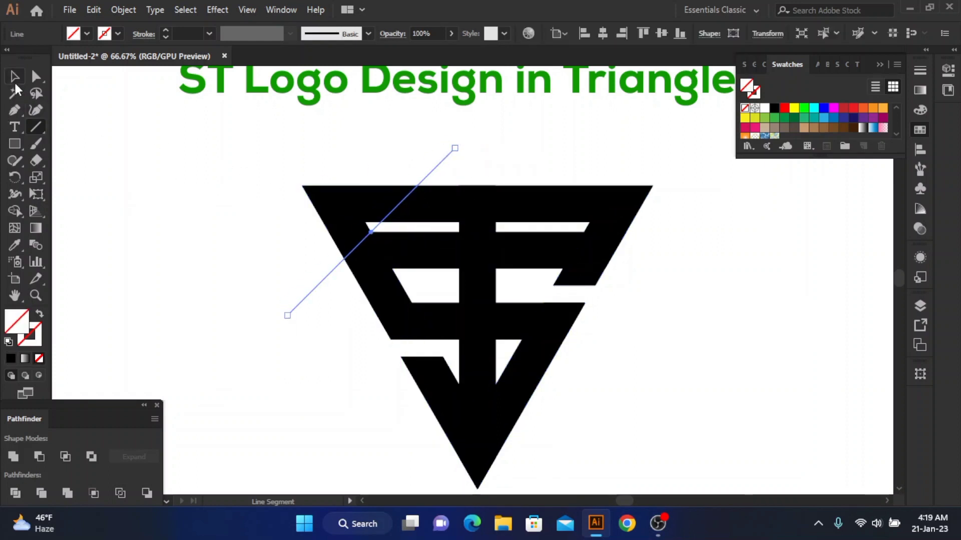
{"action": "left_click", "coordinate": [15, 76]}
{"action": "left_click", "coordinate": [179, 164]}
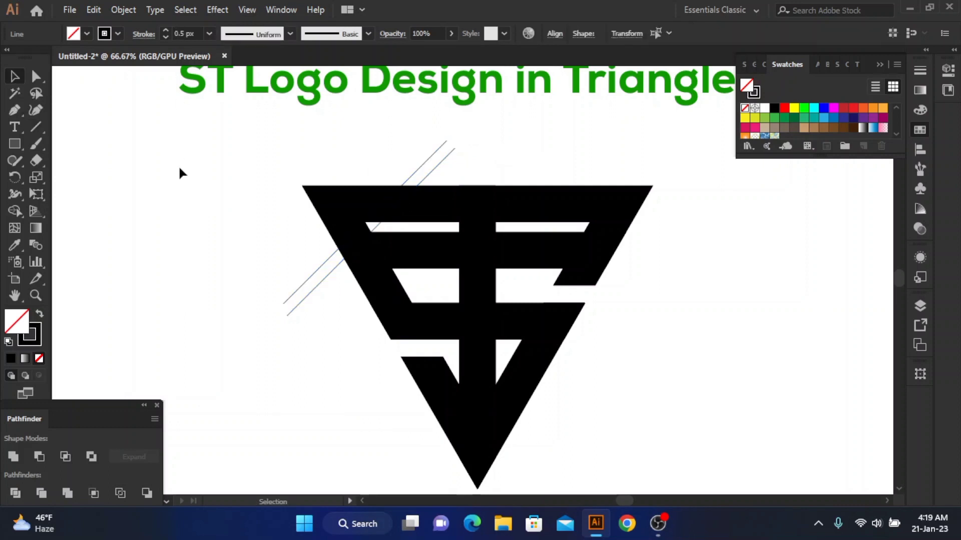
- Draw two parallel 0.5 px diagonal lines through the right corners of the upper gap, mirroring the left pair
{"action": "left_click", "coordinate": [35, 126]}
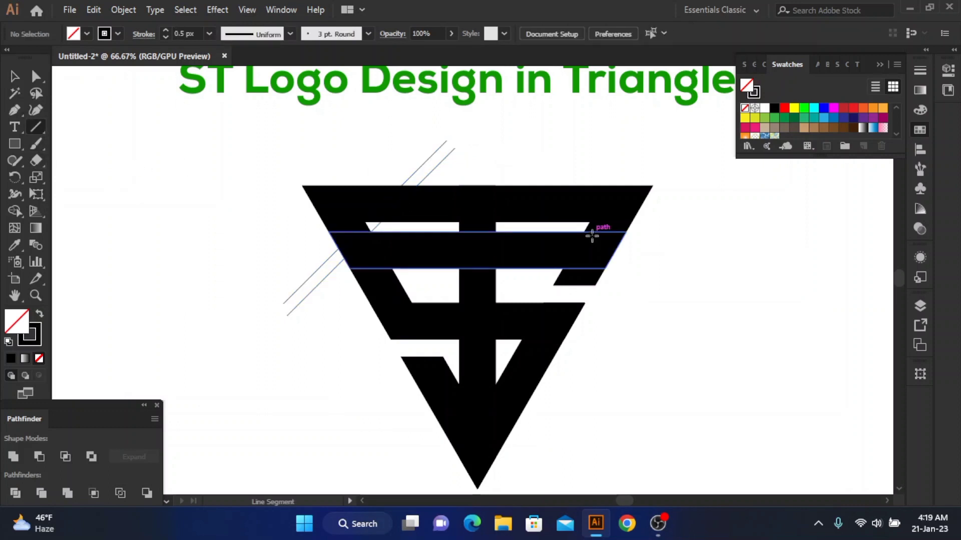
{"action": "left_click_drag", "start_coordinate": [590, 222], "coordinate": [672, 299]}
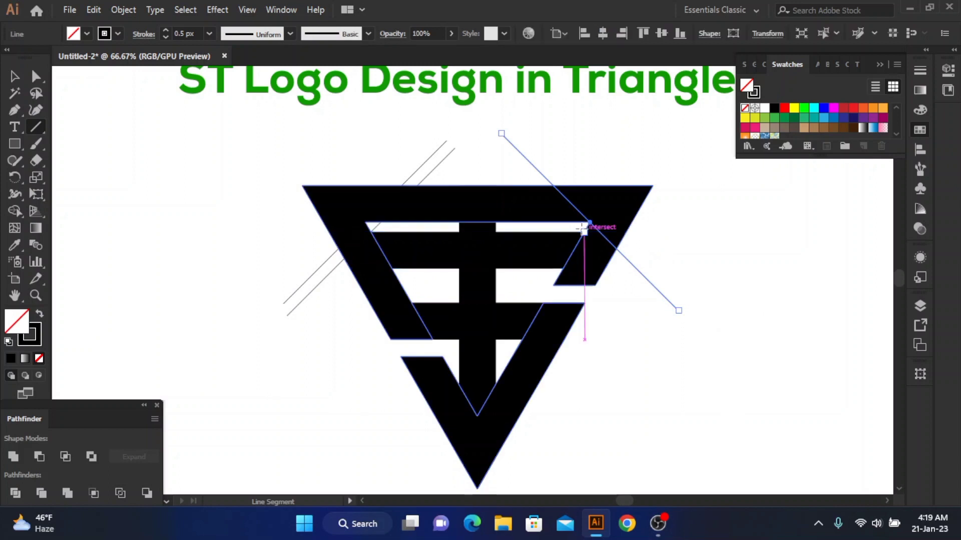
{"action": "left_click_drag", "start_coordinate": [584, 232], "coordinate": [669, 322]}
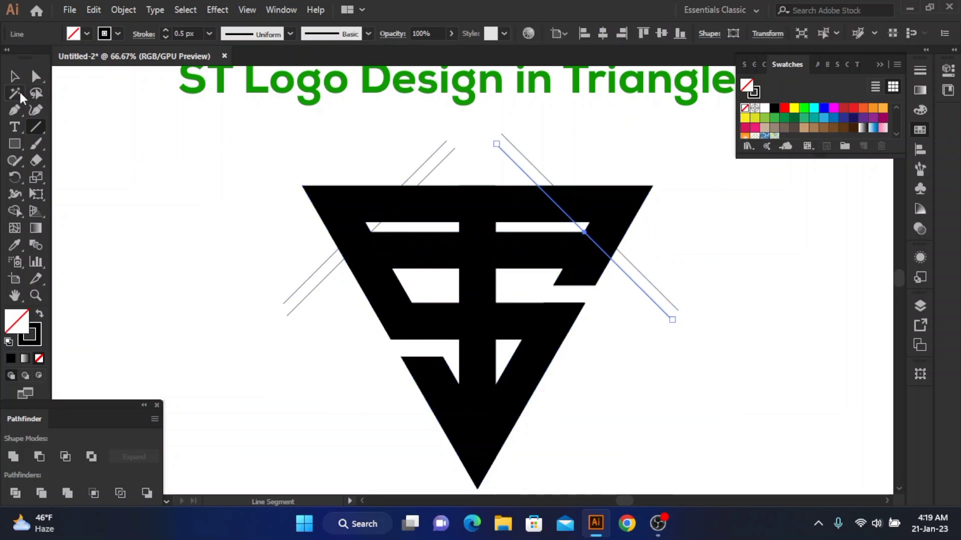
{"action": "left_click", "coordinate": [15, 77]}
{"action": "left_click", "coordinate": [181, 160]}
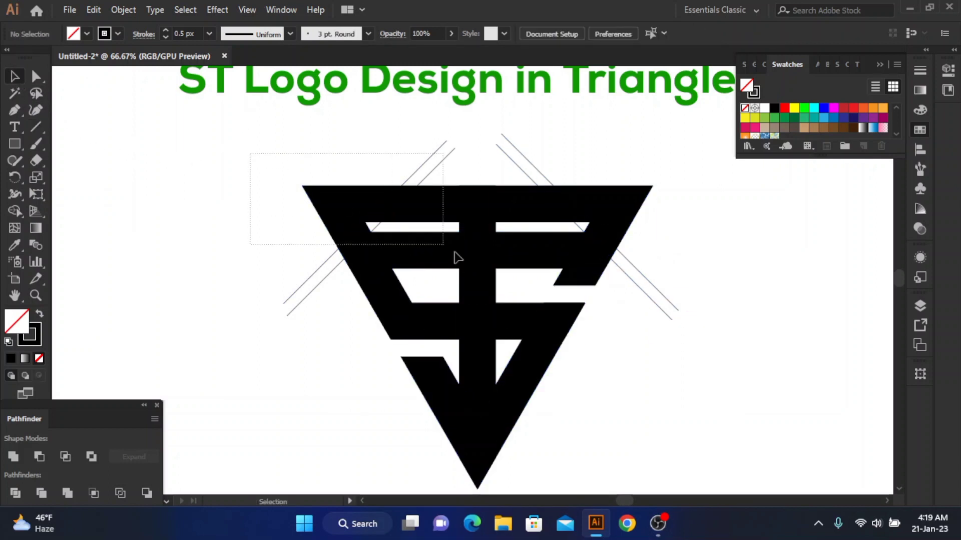
- Select all the artwork and remove the strips between the paired diagonal lines with Shape Builder to cut gaps at both upper corners
{"action": "key", "text": "ctrl+a"}
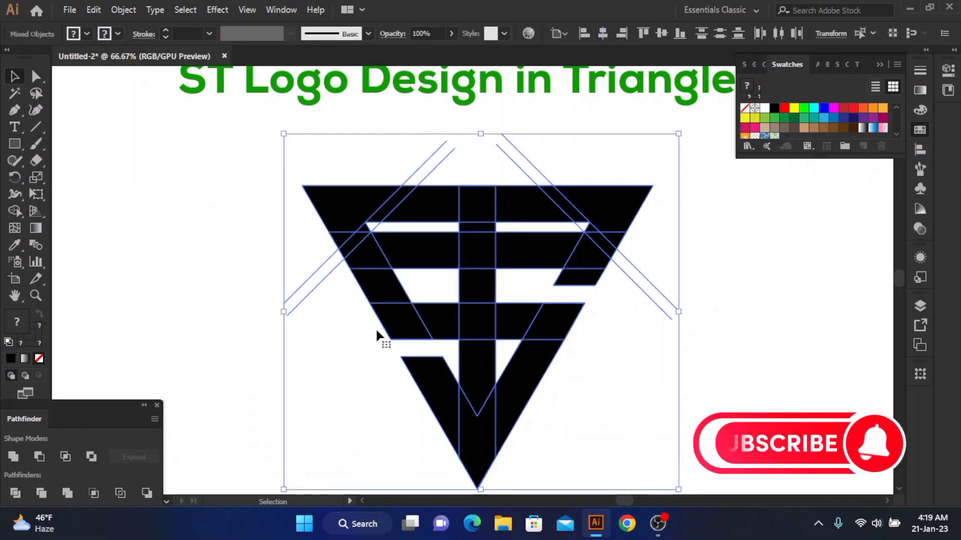
{"action": "left_click", "coordinate": [14, 211]}
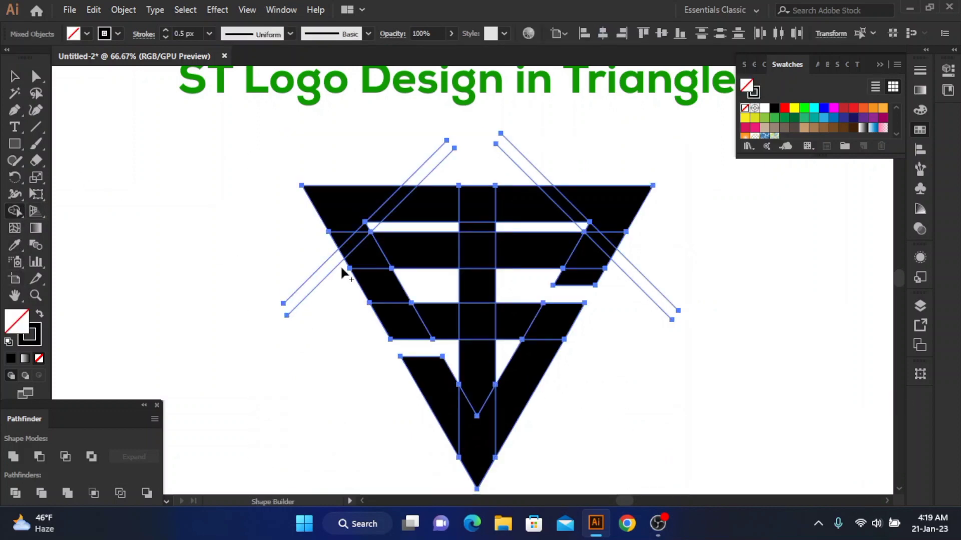
{"action": "scroll", "coordinate": [353, 241], "scroll_direction": "up", "scroll_amount": 2}
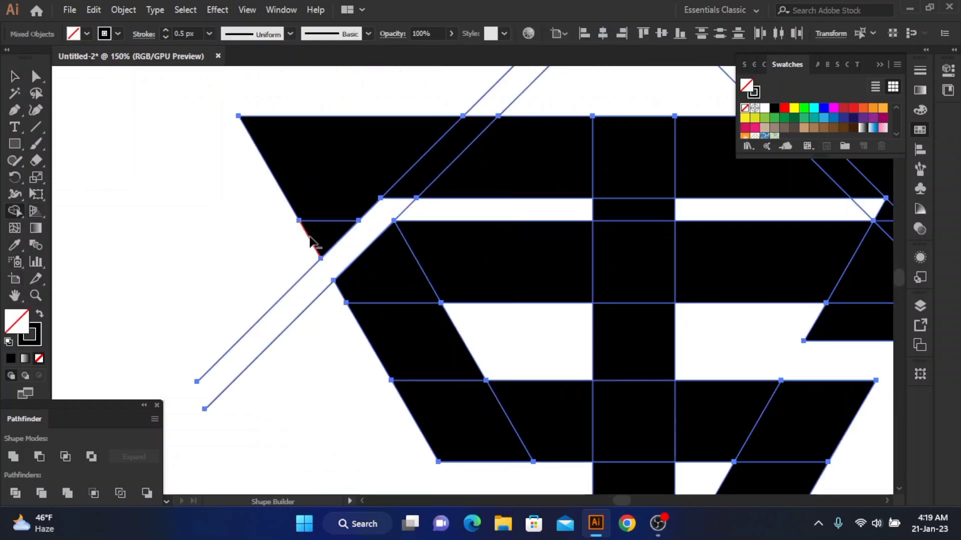
{"action": "scroll", "coordinate": [311, 243], "scroll_direction": "down", "scroll_amount": 2}
{"action": "scroll", "coordinate": [570, 224], "scroll_direction": "up", "scroll_amount": 2}
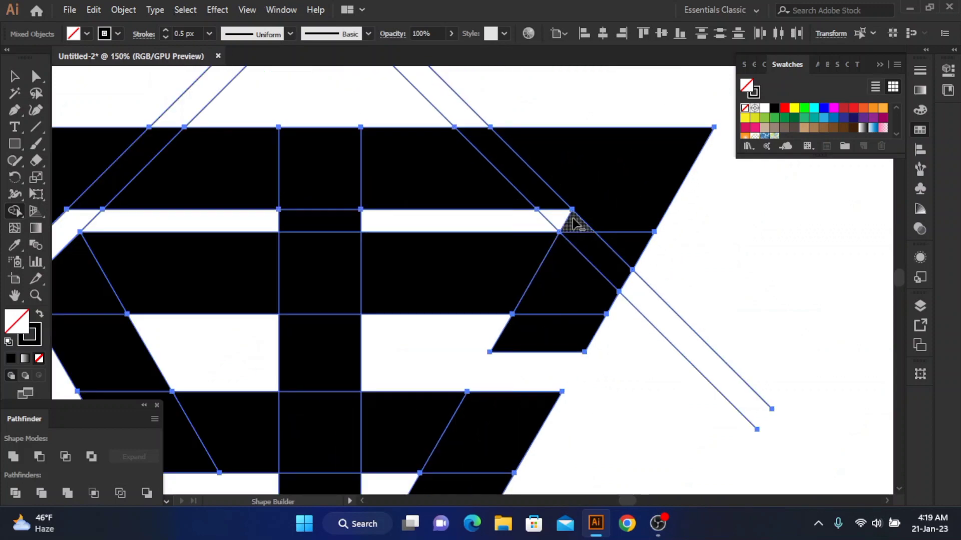
{"action": "scroll", "coordinate": [590, 247], "scroll_direction": "down", "scroll_amount": 2}
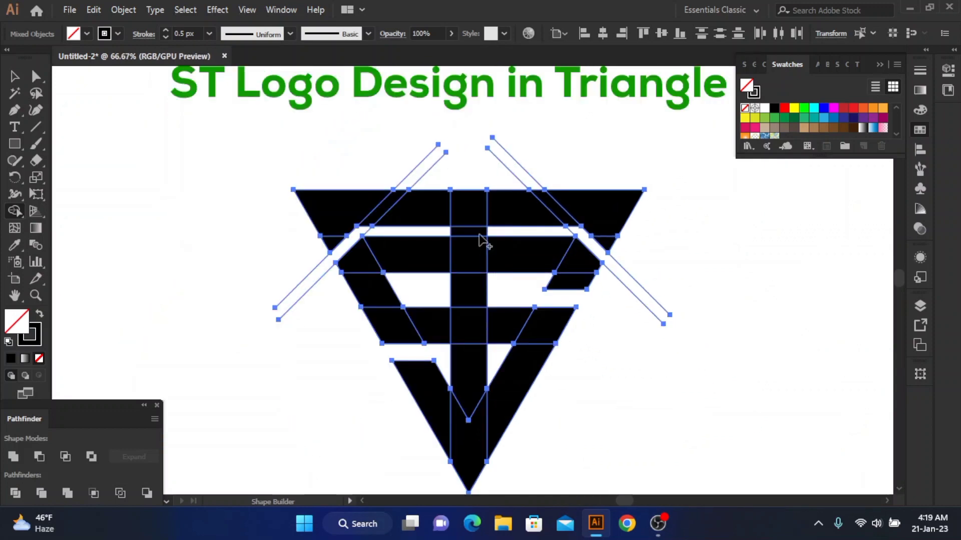
- Select all the thin diagonal guide lines with the Magic Wand and delete them
{"action": "left_click", "coordinate": [14, 76]}
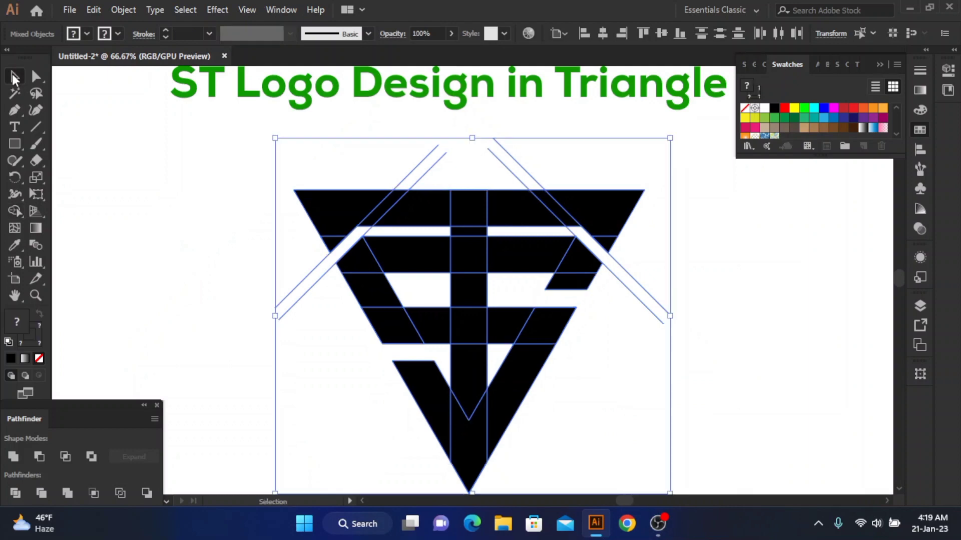
{"action": "left_click", "coordinate": [14, 93]}
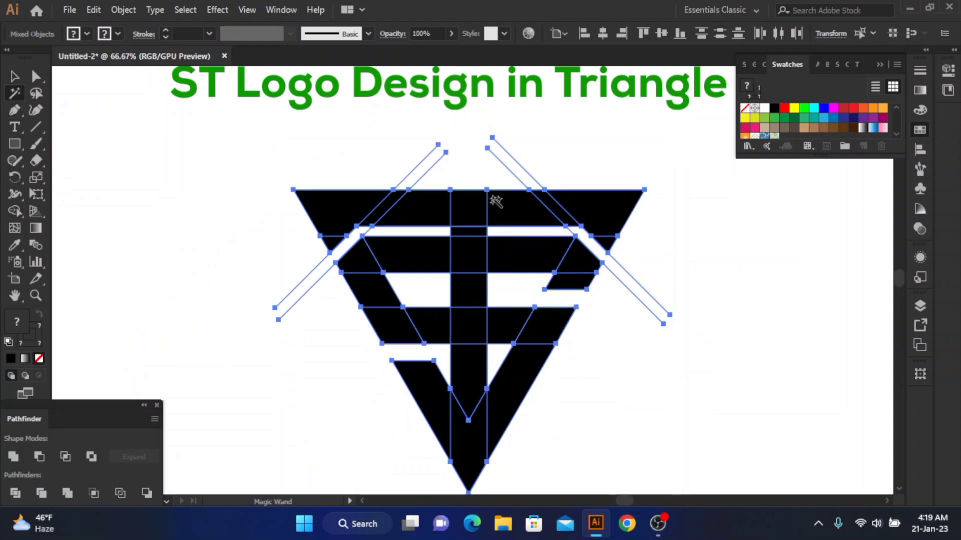
{"action": "left_click", "coordinate": [431, 174]}
{"action": "key", "text": "Delete"}
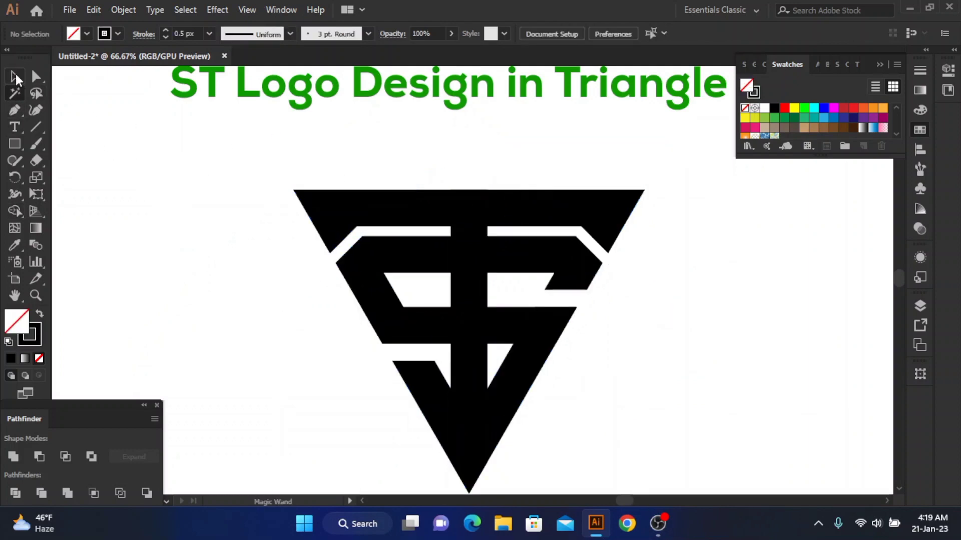
- Merge the top bar and central stem pieces into a red T and the remaining pieces into a black S with Shape Builder
{"action": "key", "text": "ctrl+a"}
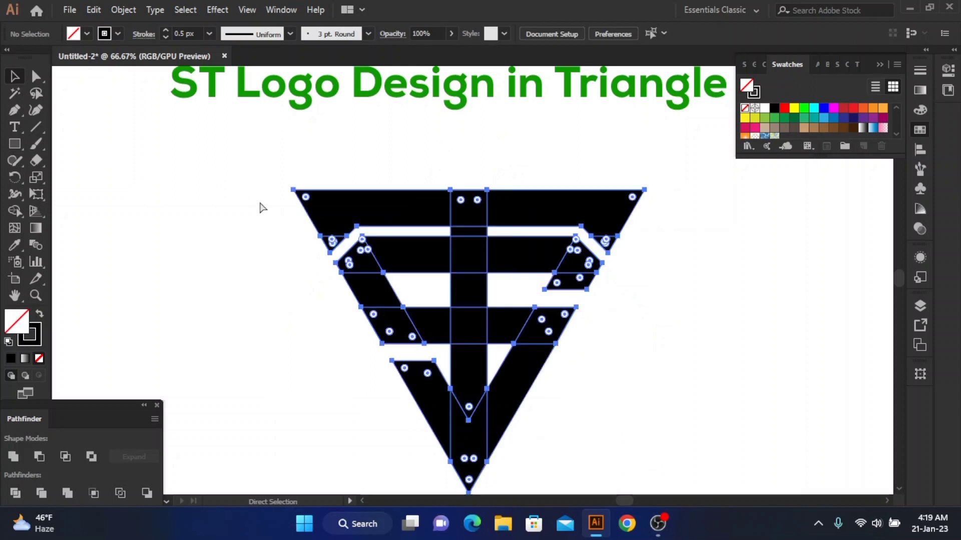
{"action": "key", "text": "v"}
{"action": "left_click", "coordinate": [15, 211]}
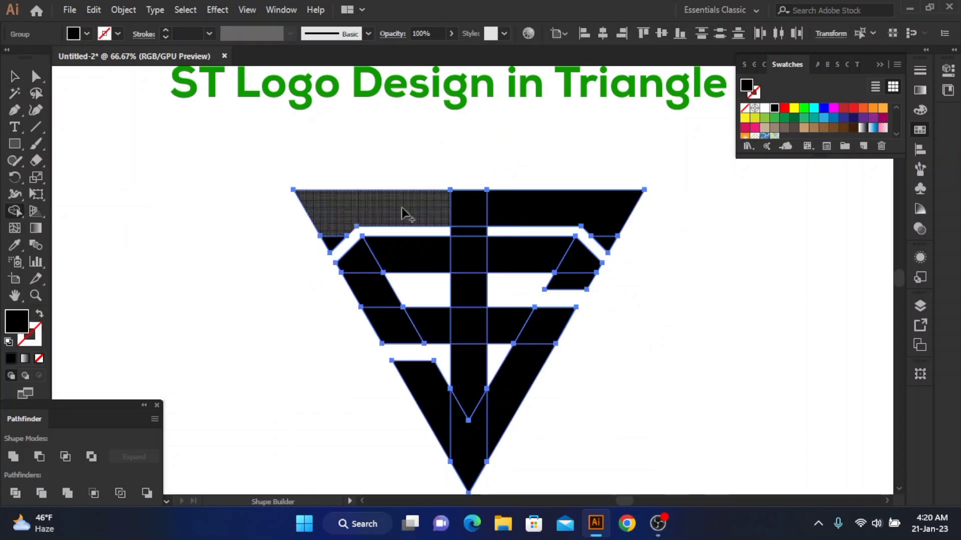
{"action": "left_click", "coordinate": [784, 109]}
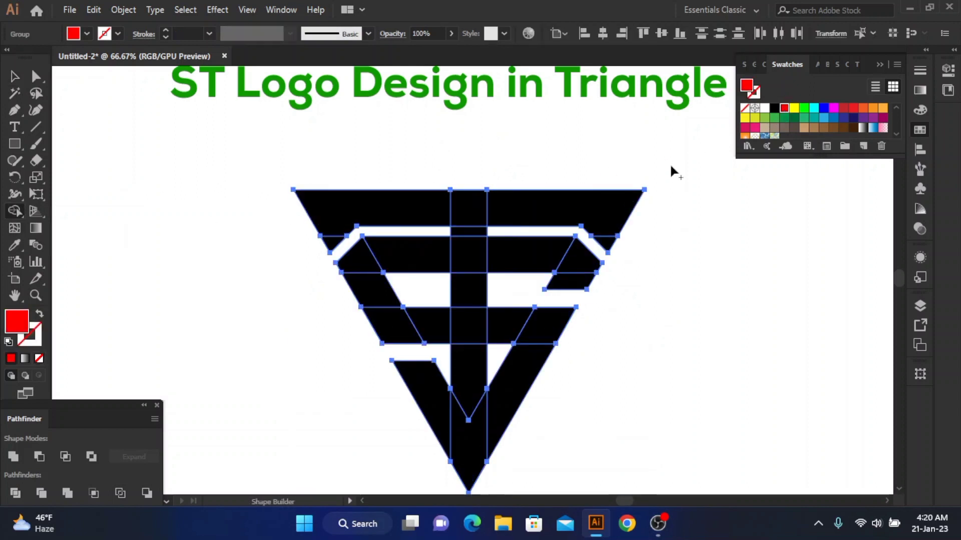
{"action": "left_click", "coordinate": [598, 215]}
{"action": "left_click_drag", "start_coordinate": [446, 208], "coordinate": [358, 223]}
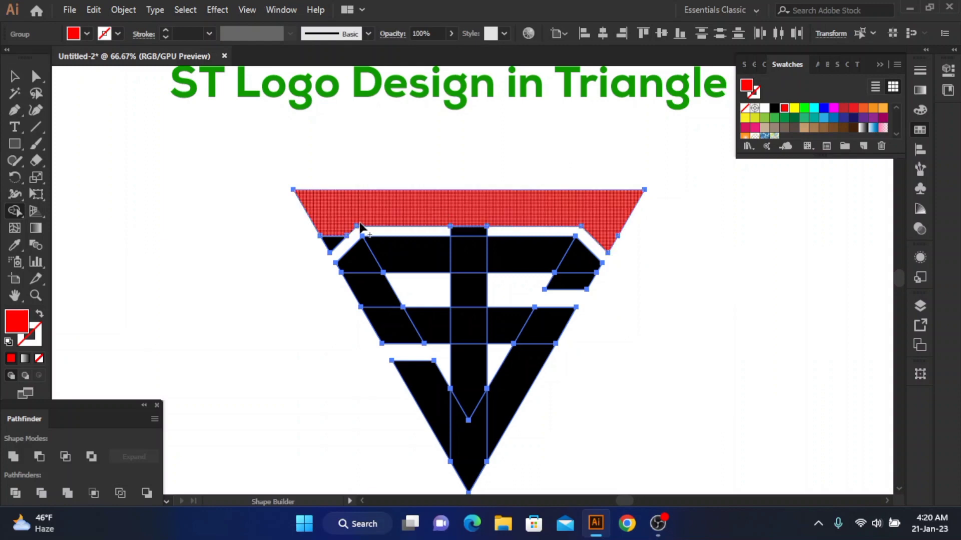
{"action": "left_click_drag", "start_coordinate": [474, 232], "coordinate": [474, 234]}
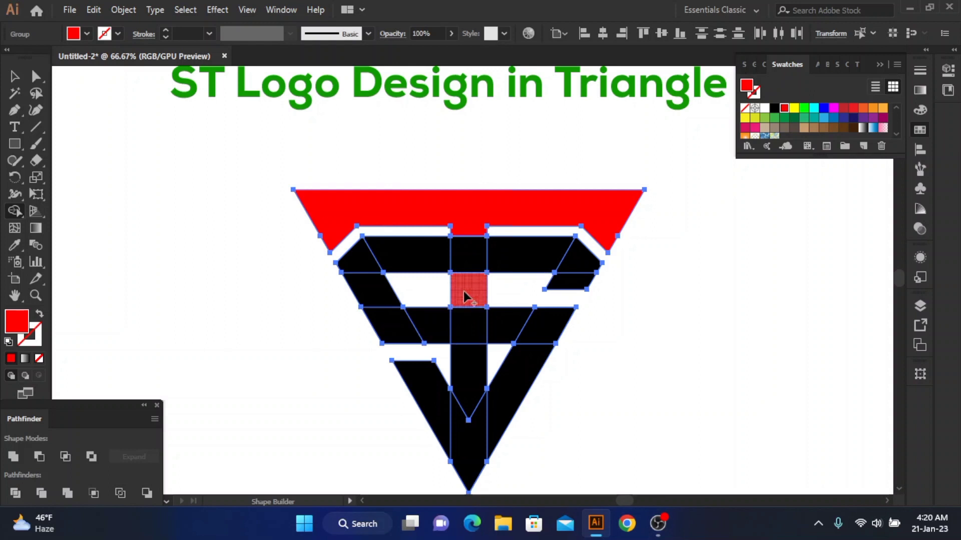
{"action": "left_click_drag", "start_coordinate": [464, 291], "coordinate": [470, 373]}
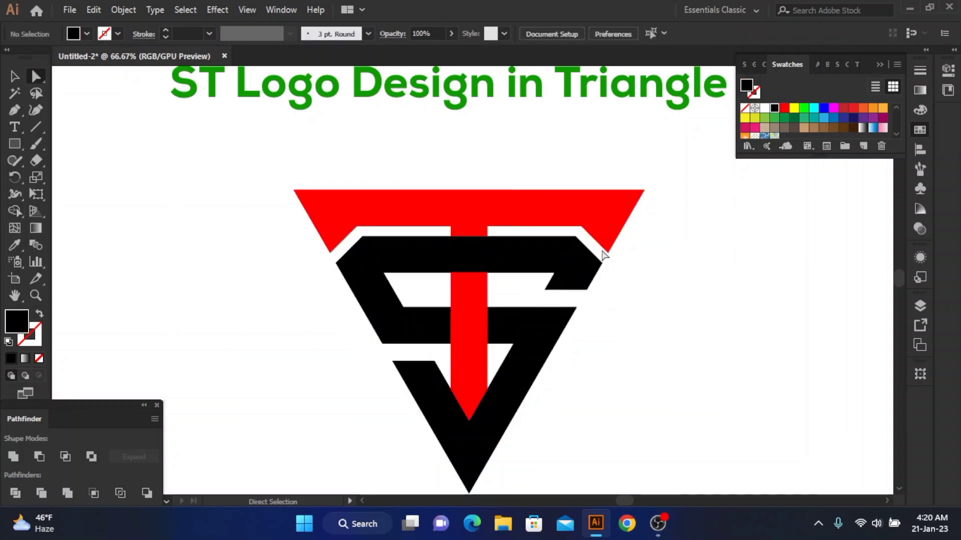
- Shorten the red stem by moving its three lower anchor points up, leaving a white V-shaped gap above the black shape
{"action": "scroll", "coordinate": [421, 208], "scroll_direction": "down", "scroll_amount": 1}
{"action": "scroll", "coordinate": [486, 373], "scroll_direction": "up", "scroll_amount": 2}
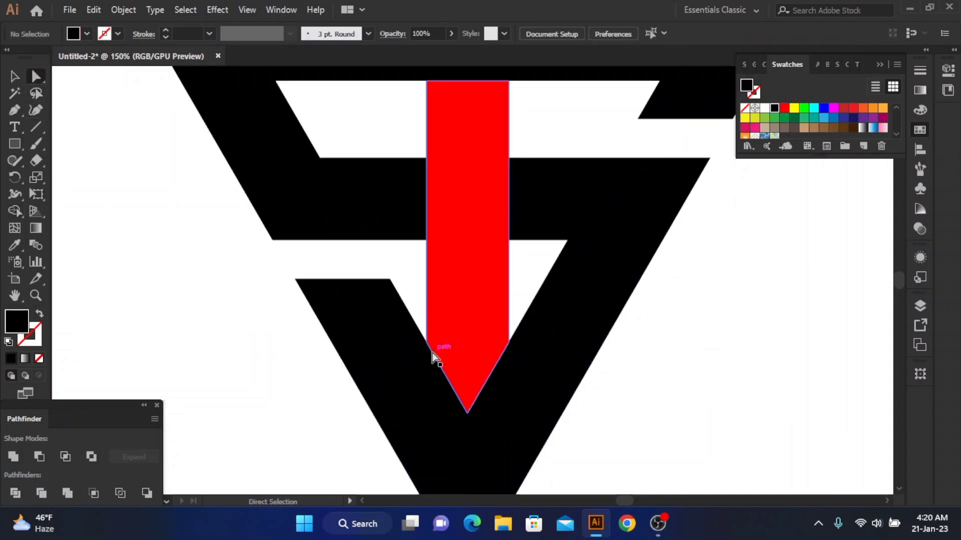
{"action": "left_click", "coordinate": [458, 326]}
{"action": "left_click", "coordinate": [427, 343]}
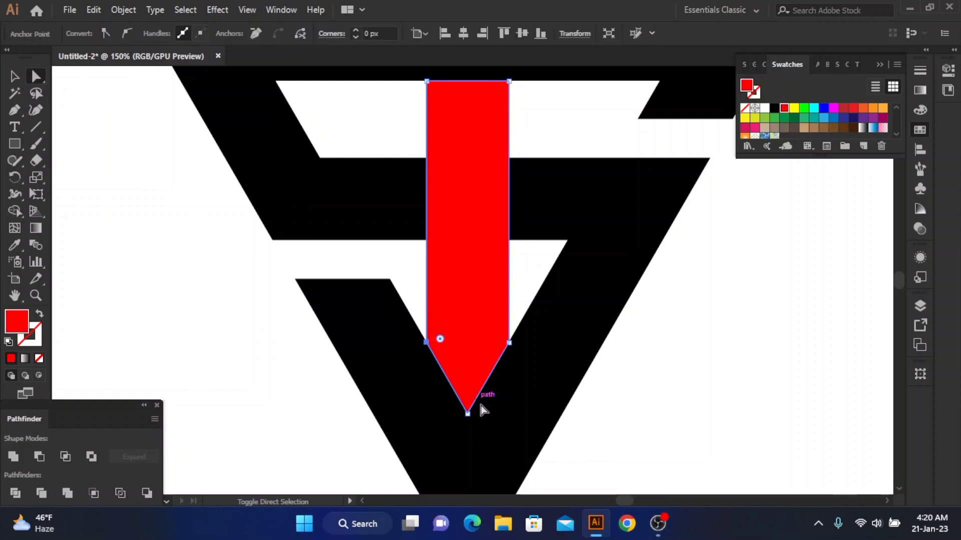
{"action": "left_click", "coordinate": [467, 414], "text": "shift"}
{"action": "left_click", "coordinate": [509, 344], "text": "shift"}
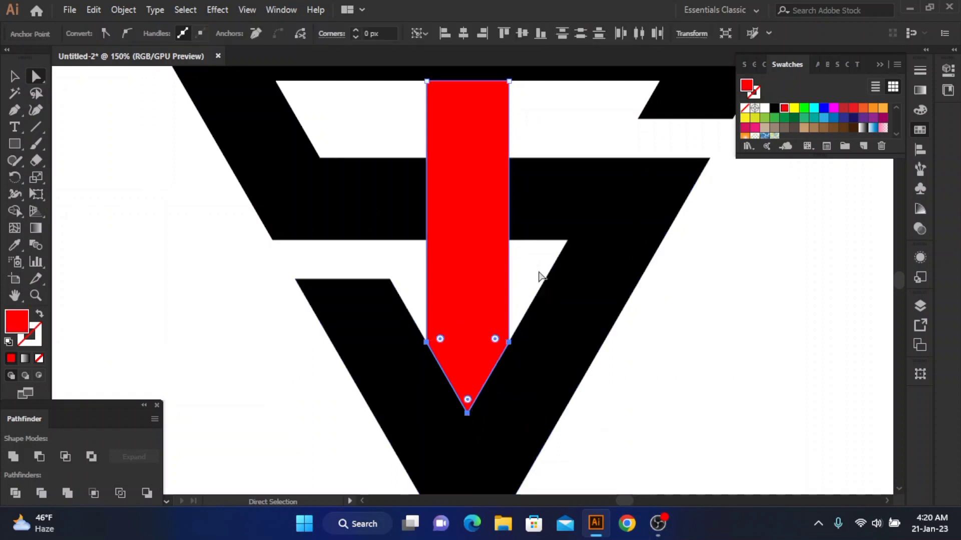
{"action": "key", "text": "shift+Up"}
{"action": "key", "text": "shift+Up"}
{"action": "key", "text": "shift+Up"}
{"action": "key", "text": "shift+Up"}
{"action": "key", "text": "shift+Up"}
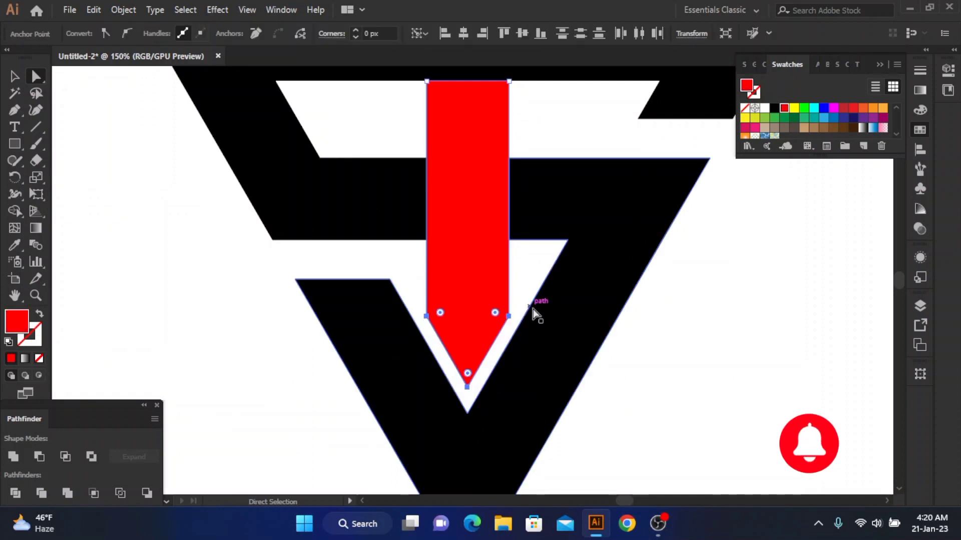
{"action": "key", "text": "shift+Up"}
{"action": "key", "text": "shift+Up"}
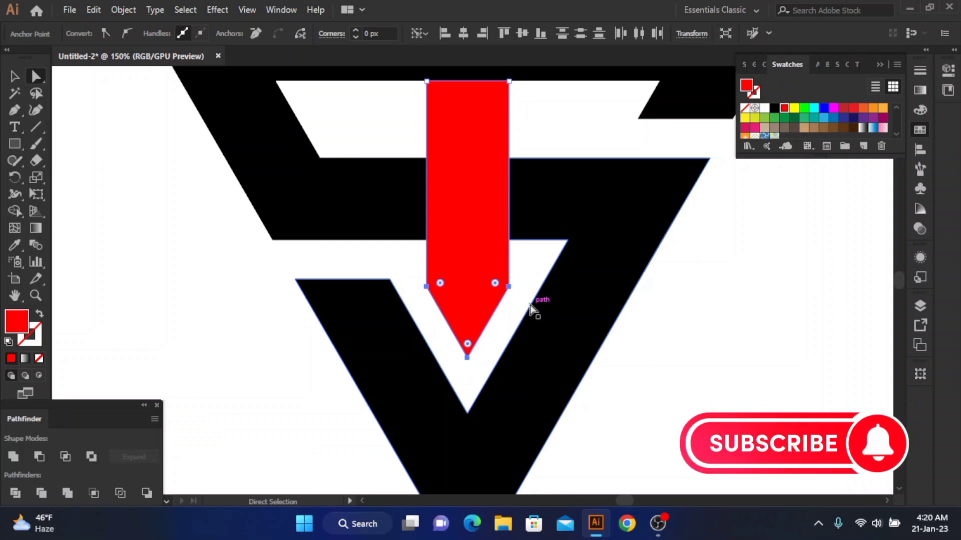
{"action": "left_click", "coordinate": [300, 344]}
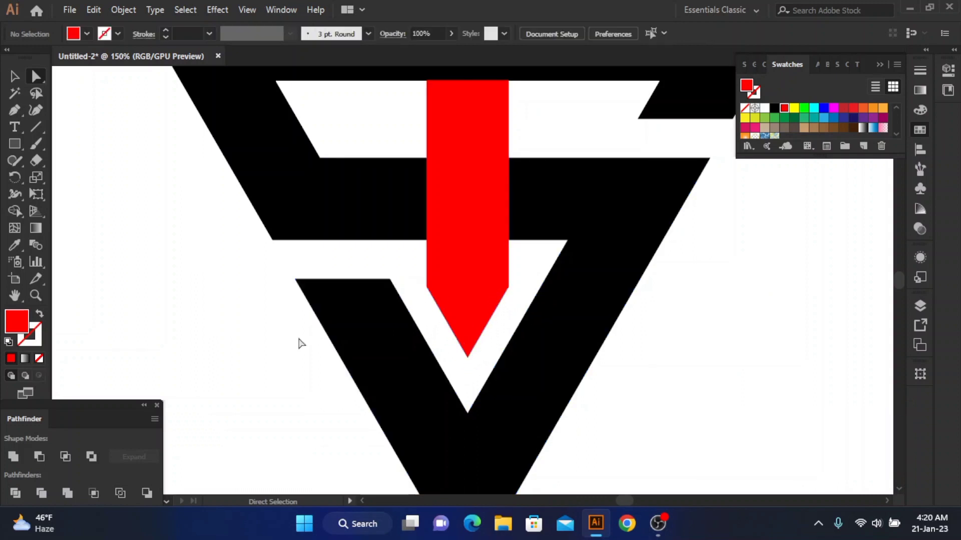
- Draw a circle centred on the logo with no fill and a 33 px black stroke
{"action": "scroll", "coordinate": [429, 332], "scroll_direction": "down", "scroll_amount": 3}
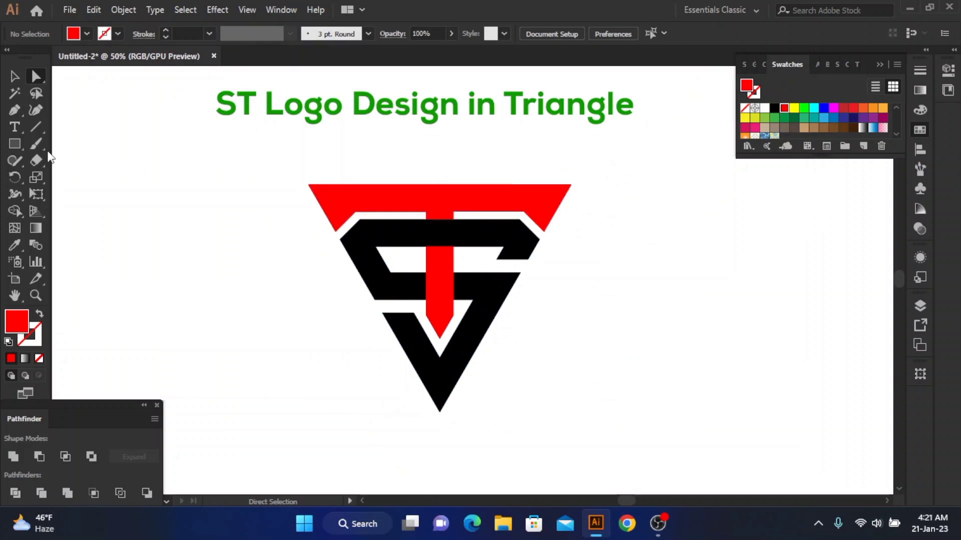
{"action": "left_click", "coordinate": [22, 144]}
{"action": "left_click", "coordinate": [80, 180]}
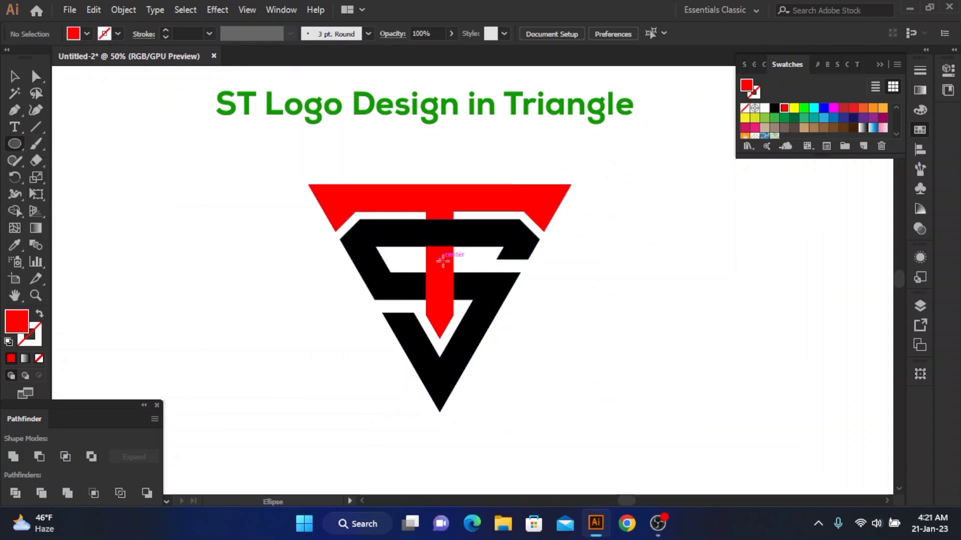
{"action": "mouse_move", "coordinate": [440, 259]}
{"action": "left_mouse_down"}
{"action": "mouse_move", "coordinate": [524, 317]}
{"action": "mouse_move", "coordinate": [554, 326]}
{"action": "mouse_move", "coordinate": [555, 338]}
{"action": "left_mouse_up"}
{"action": "key", "text": "/"}
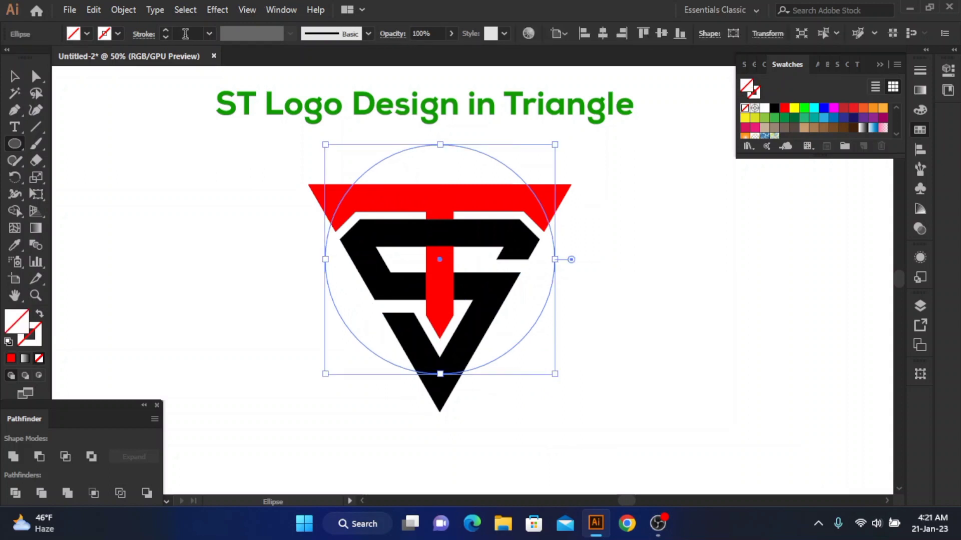
{"action": "scroll", "coordinate": [185, 33], "scroll_direction": "up", "scroll_amount": 7}
{"action": "scroll", "coordinate": [184, 33], "scroll_direction": "up", "scroll_amount": 20}
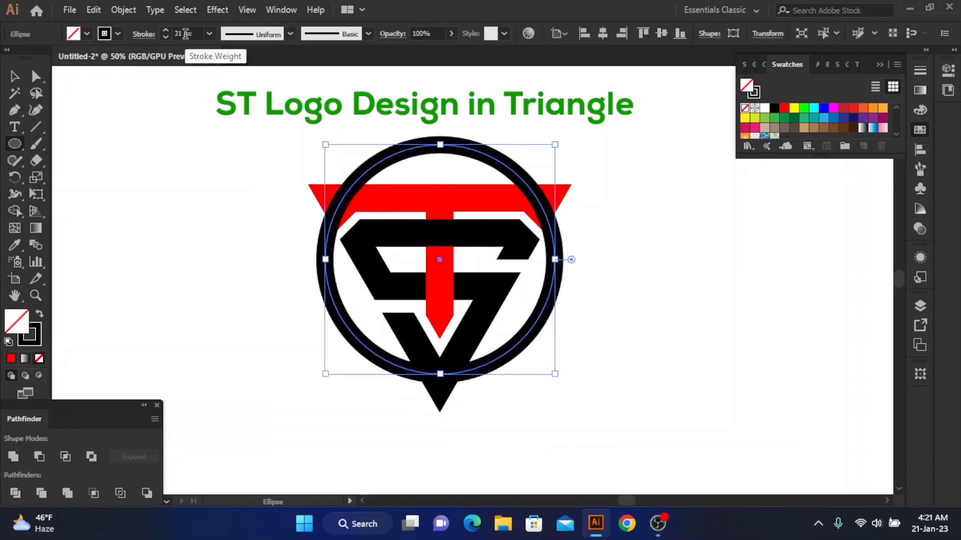
{"action": "key", "text": "v"}
{"action": "left_click", "coordinate": [242, 240]}
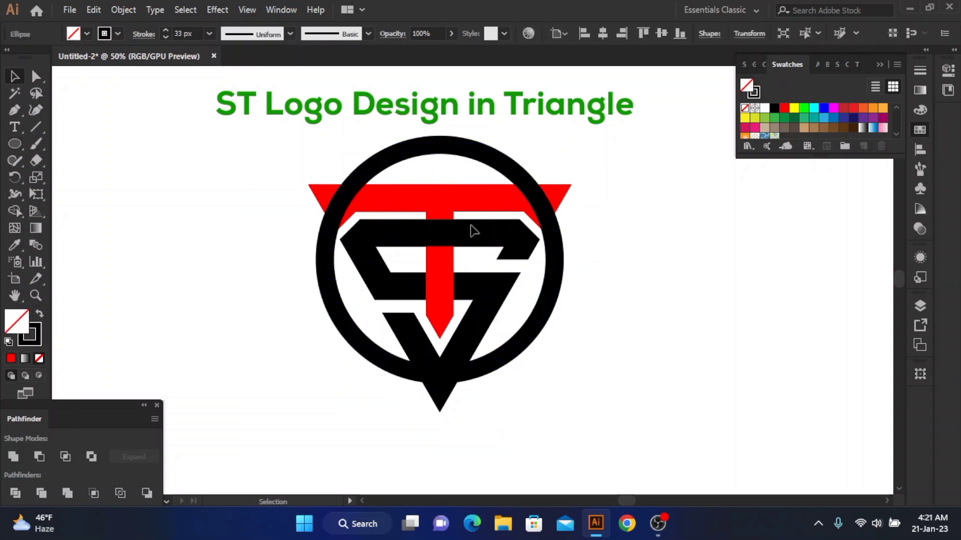
- Select all the S and T shapes without the circle and group them
{"action": "left_click", "coordinate": [471, 221]}
{"action": "left_click", "coordinate": [391, 283], "text": "shift"}
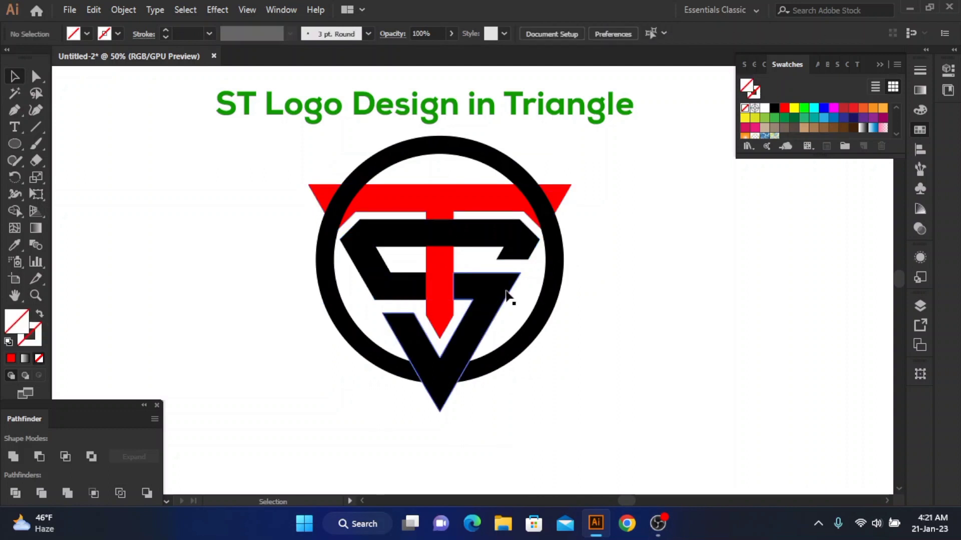
{"action": "left_click", "coordinate": [493, 295]}
{"action": "left_click", "coordinate": [429, 277], "text": "shift"}
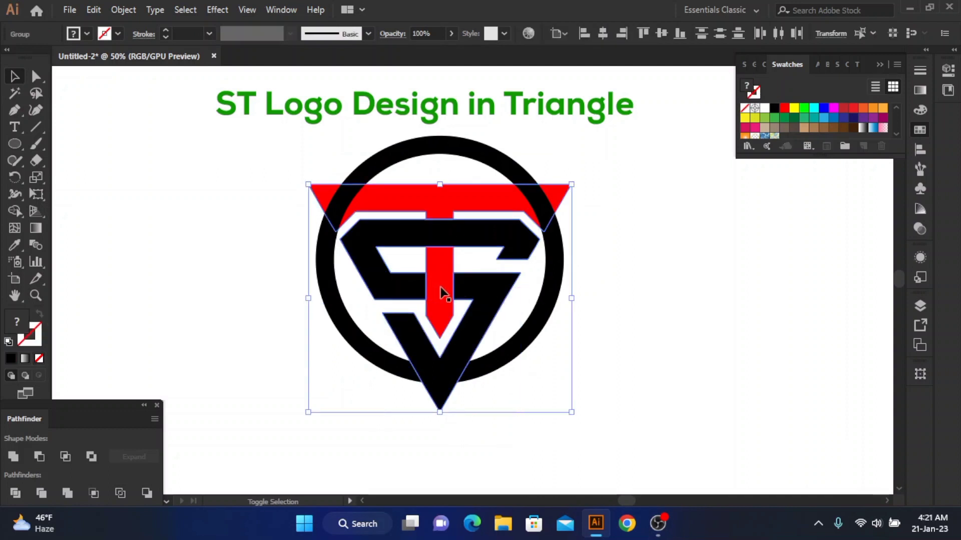
{"action": "key", "text": "ctrl+g"}
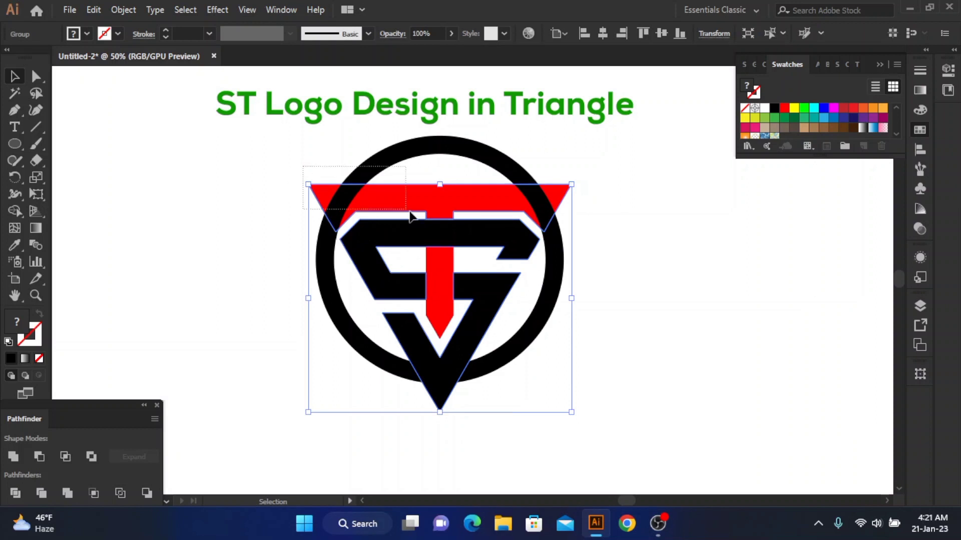
- Centre the circle horizontally on the ST group, using the group as the key object
{"action": "left_click_drag", "start_coordinate": [409, 211], "coordinate": [412, 212]}
{"action": "left_click", "coordinate": [428, 202]}
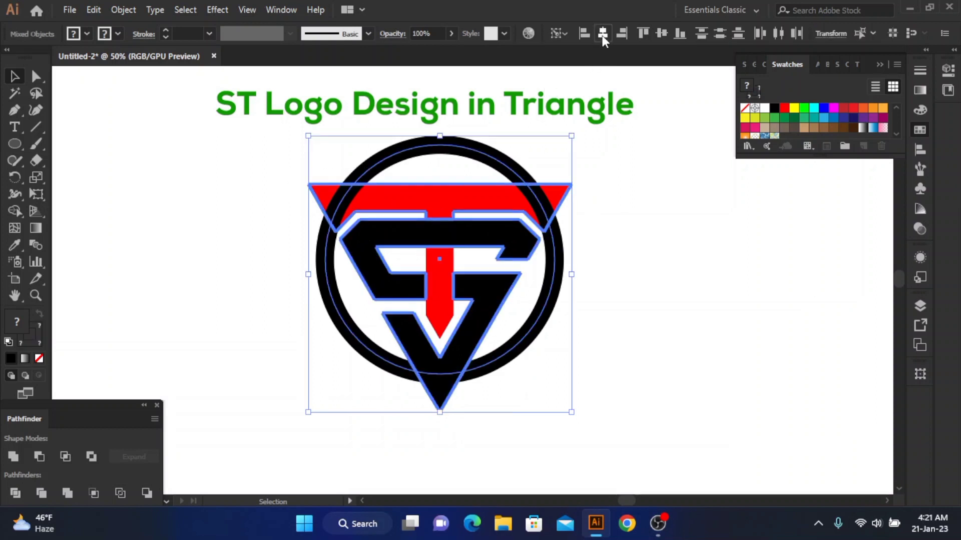
{"action": "left_click", "coordinate": [639, 183]}
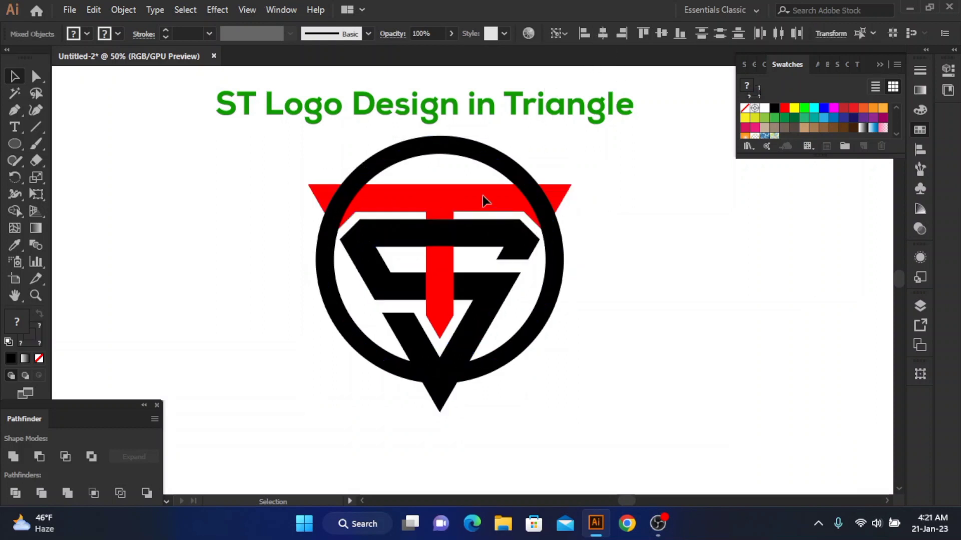
- Expand the circle's stroke into a filled ring and nudge the ring slightly downward
{"action": "left_click", "coordinate": [393, 160]}
{"action": "left_click", "coordinate": [123, 9]}
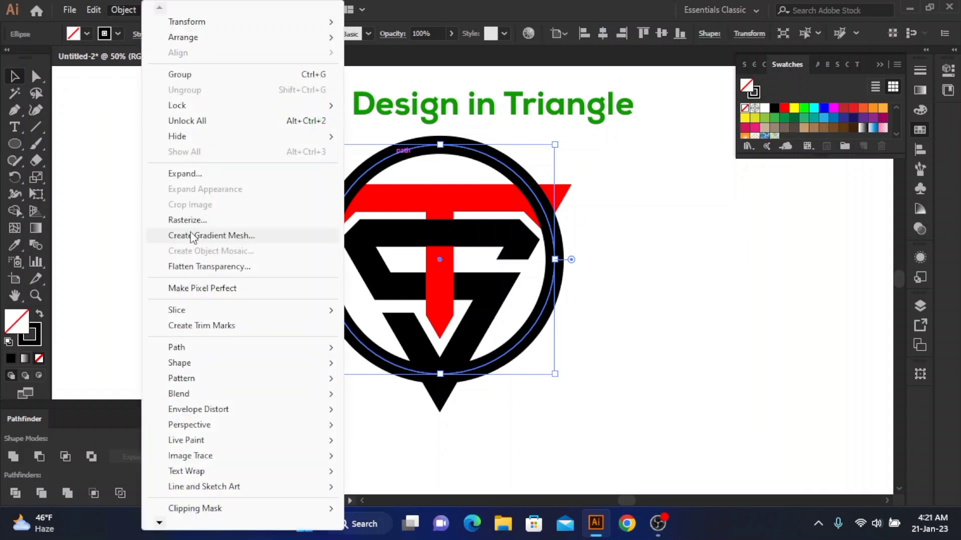
{"action": "left_click", "coordinate": [185, 173]}
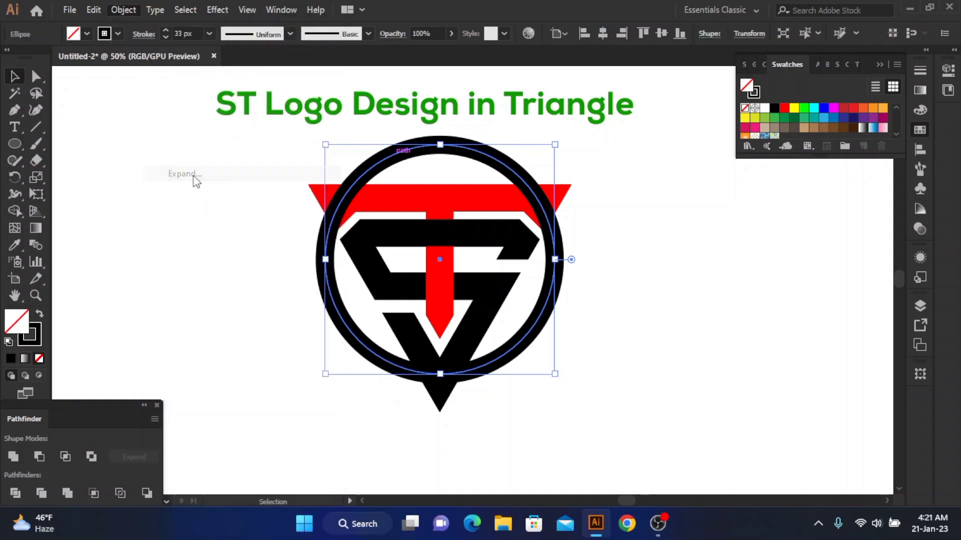
{"action": "left_click", "coordinate": [446, 341]}
{"action": "left_click", "coordinate": [262, 337]}
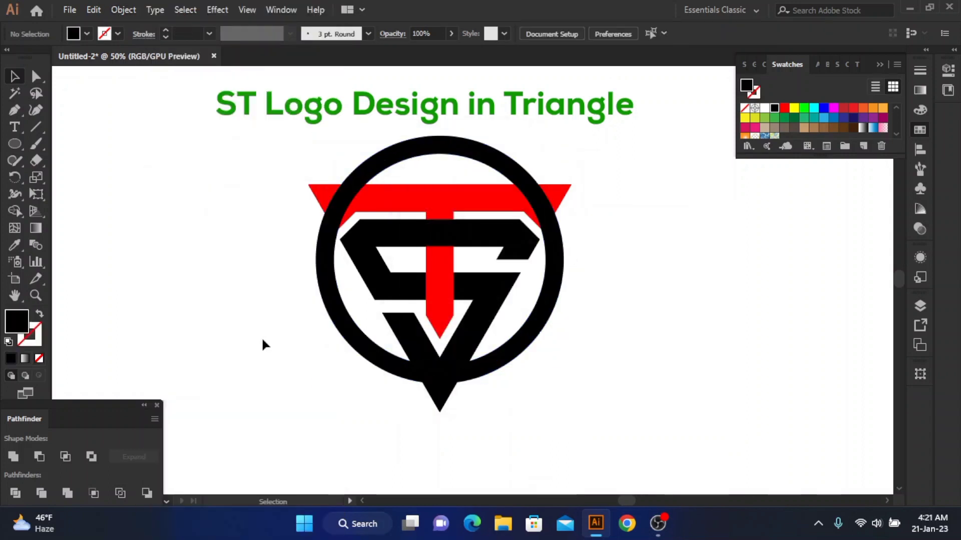
{"action": "left_click", "coordinate": [321, 274]}
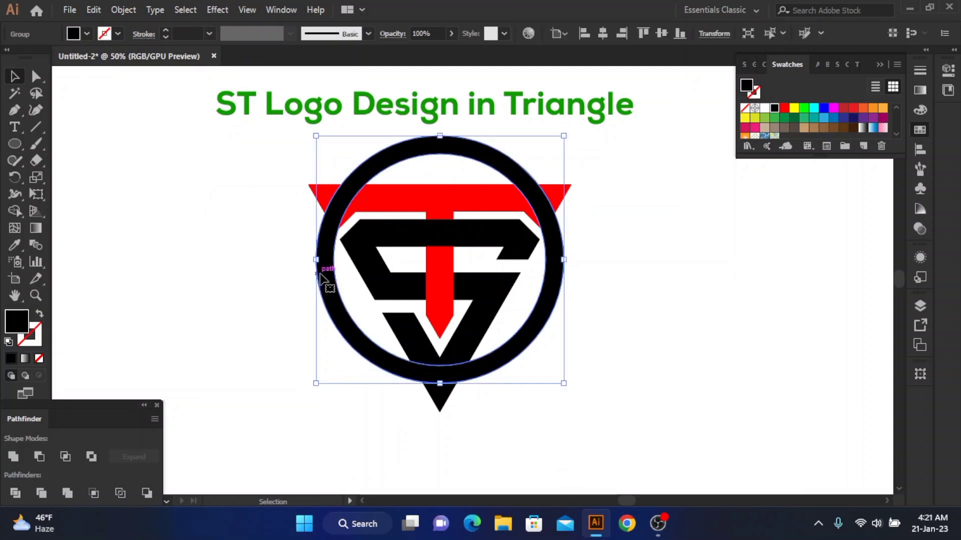
{"action": "left_click", "coordinate": [265, 282]}
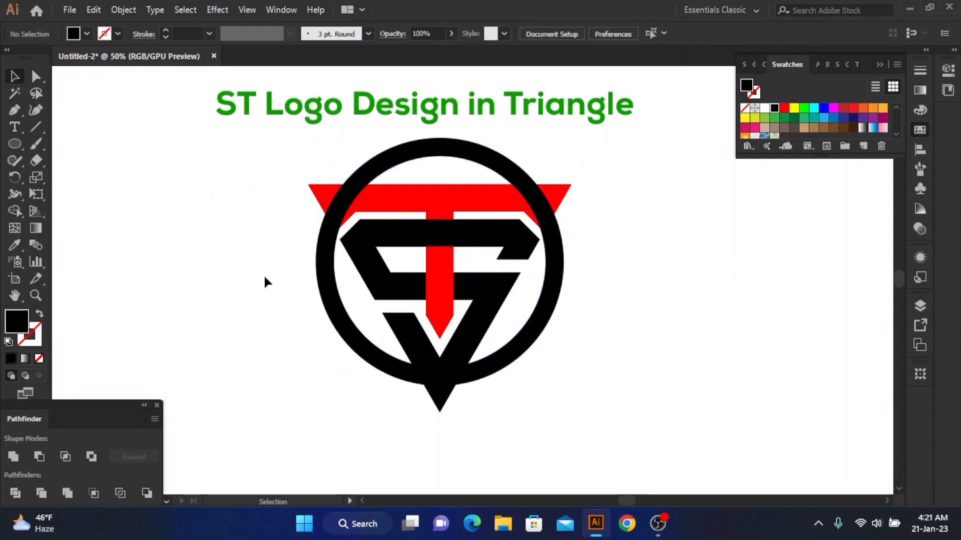
- Draw a straight horizontal line along the T's top edge and nudge it slightly above the edge
{"action": "left_click", "coordinate": [34, 127]}
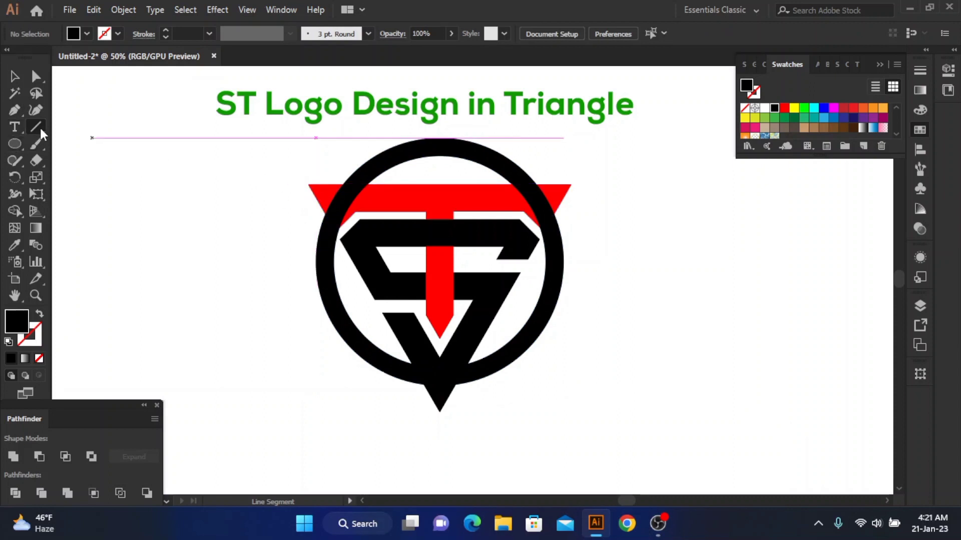
{"action": "left_click_drag", "start_coordinate": [309, 185], "coordinate": [571, 184]}
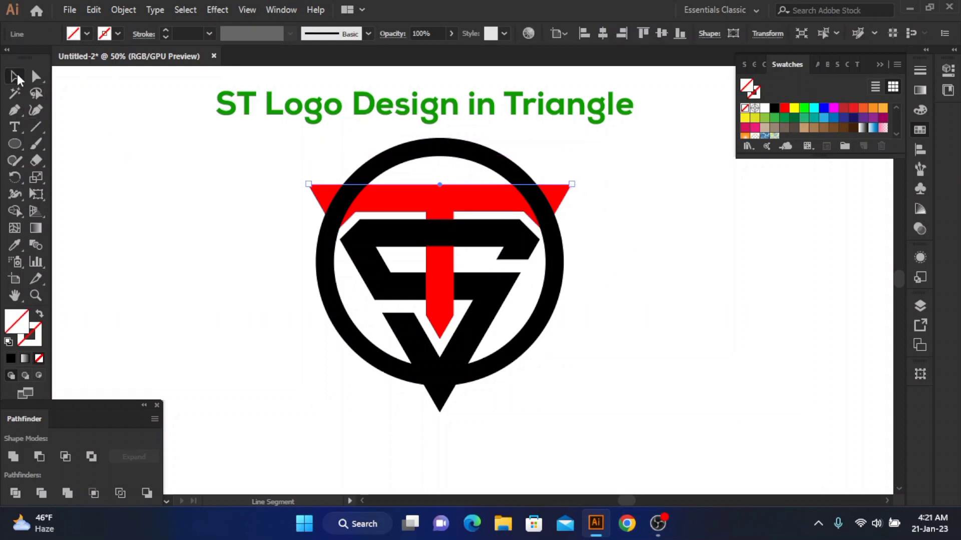
{"action": "left_click", "coordinate": [16, 76]}
{"action": "key", "text": "shift+Up"}
{"action": "key", "text": "shift+Up"}
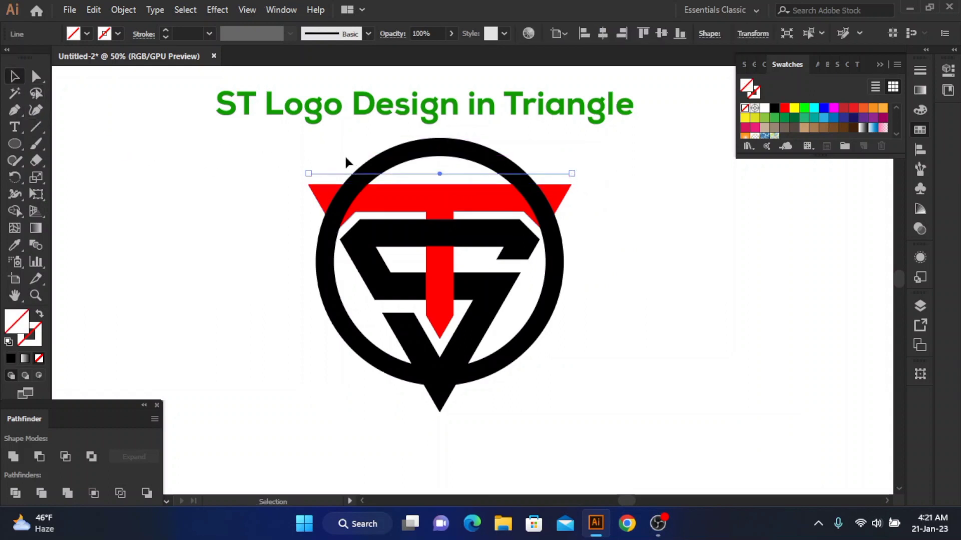
{"action": "key", "text": "Down"}
{"action": "key", "text": "Down"}
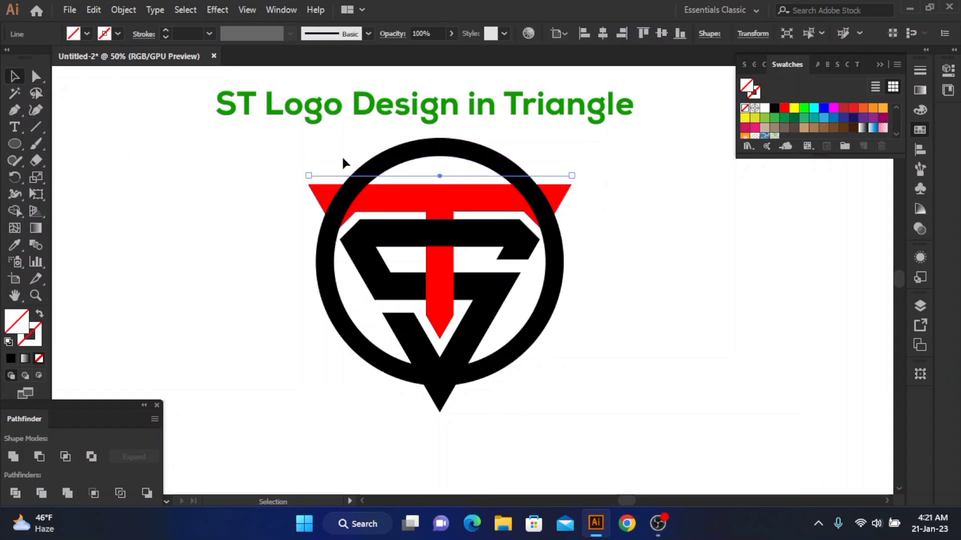
{"action": "left_click", "coordinate": [291, 210]}
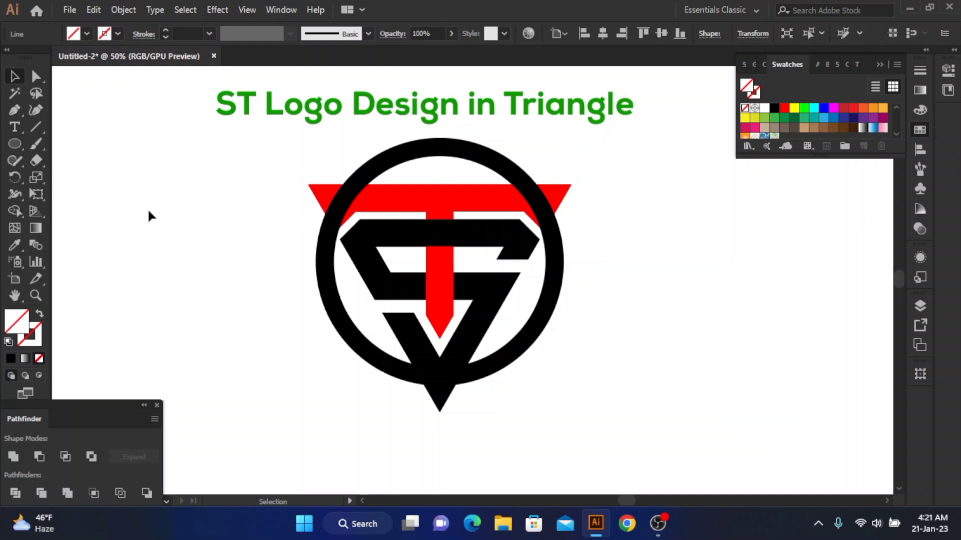
- Draw a straight line from the T's upper-left corner to the logo's bottom tip and offset it slightly outward
{"action": "left_click", "coordinate": [308, 184]}
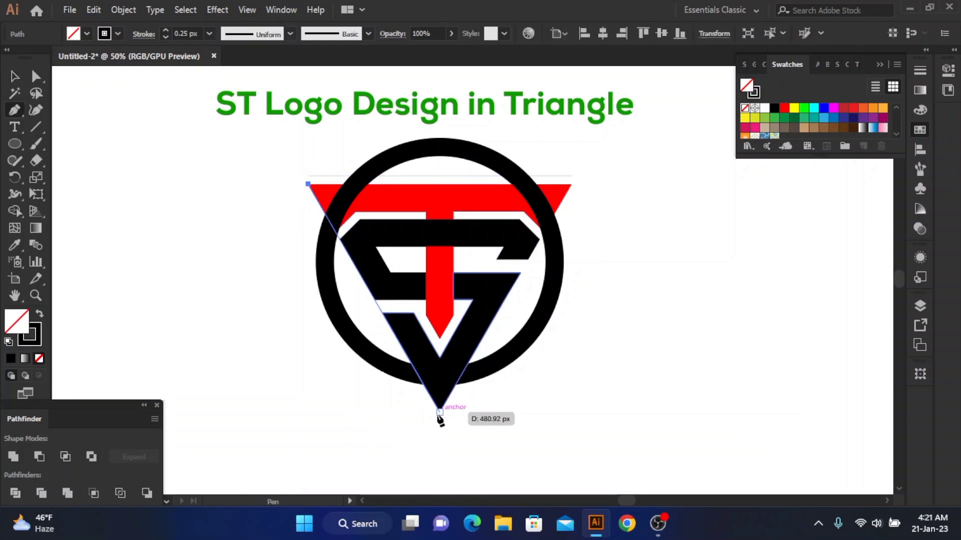
{"action": "left_click", "coordinate": [440, 411]}
{"action": "left_click", "coordinate": [15, 78]}
{"action": "left_click", "coordinate": [244, 270]}
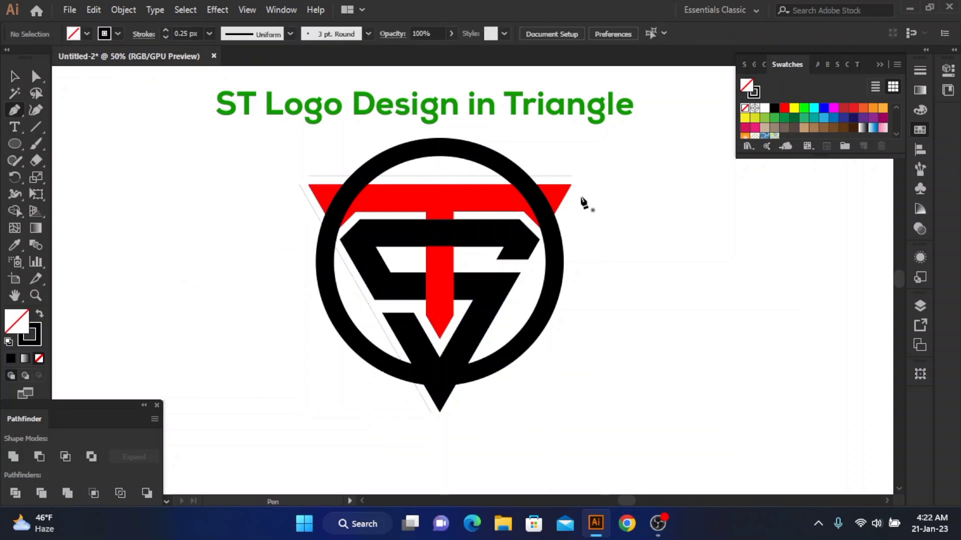
- Draw a straight line from the T's upper-right corner to the logo's bottom tip and offset it slightly outward
{"action": "left_click", "coordinate": [571, 185]}
{"action": "left_click", "coordinate": [439, 411]}
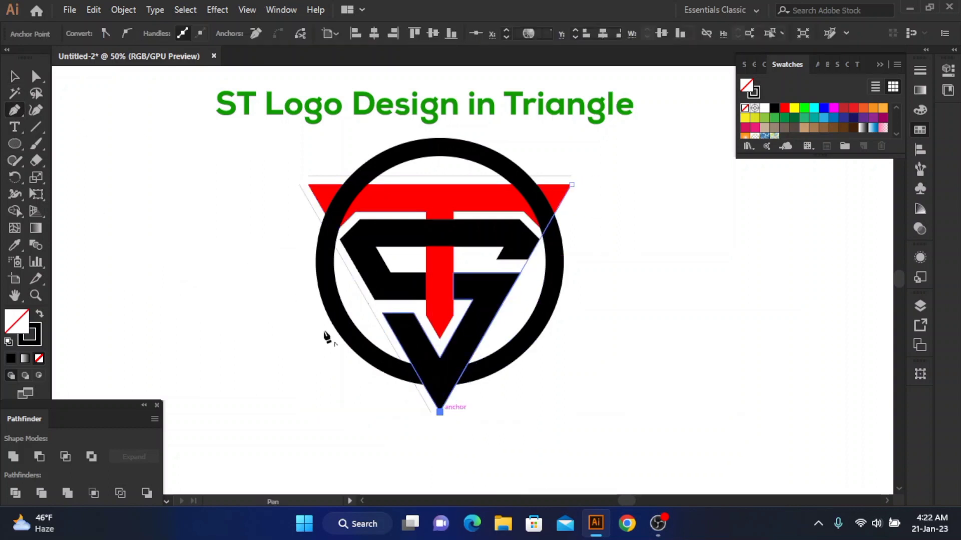
{"action": "left_click", "coordinate": [15, 78]}
{"action": "left_click", "coordinate": [157, 170]}
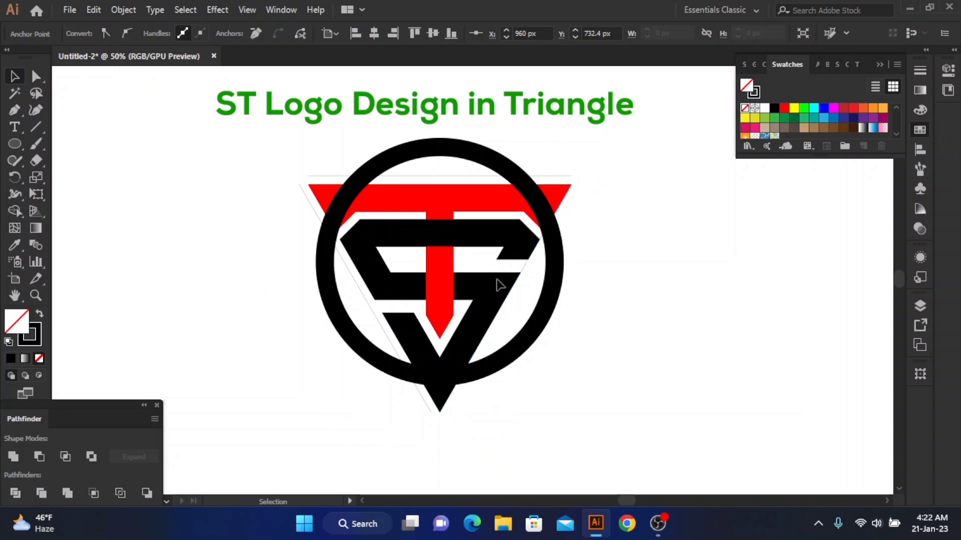
{"action": "left_click", "coordinate": [525, 268]}
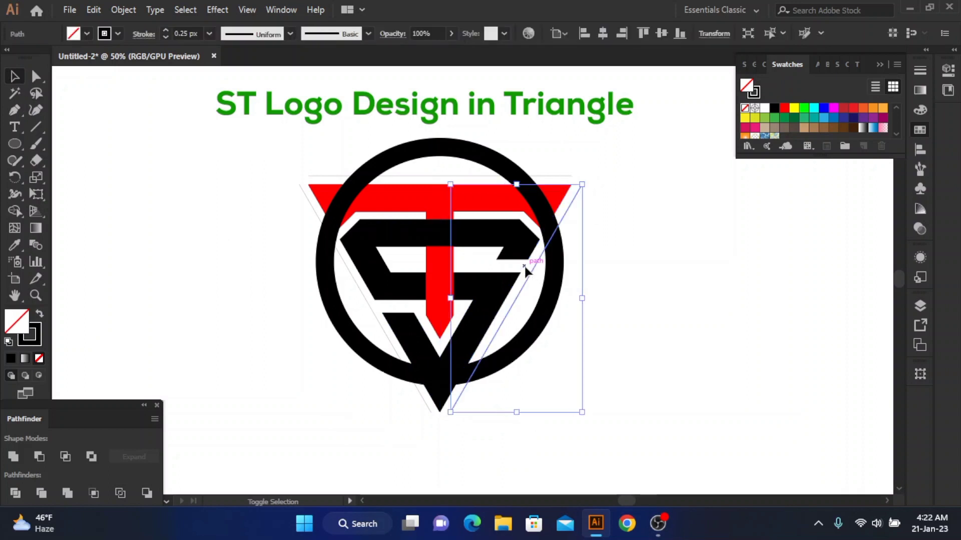
{"action": "left_click", "coordinate": [519, 273]}
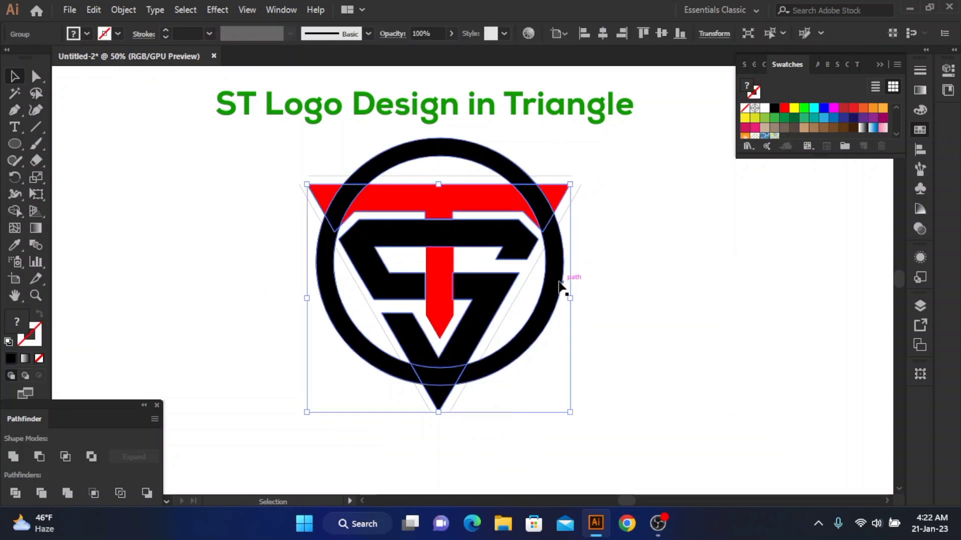
- Divide the black ring with the three offset lines using Pathfinder and ungroup the resulting pieces
{"action": "left_click", "coordinate": [567, 215], "text": "shift"}
{"action": "left_click", "coordinate": [347, 263], "text": "shift"}
{"action": "left_click", "coordinate": [349, 265], "text": "shift"}
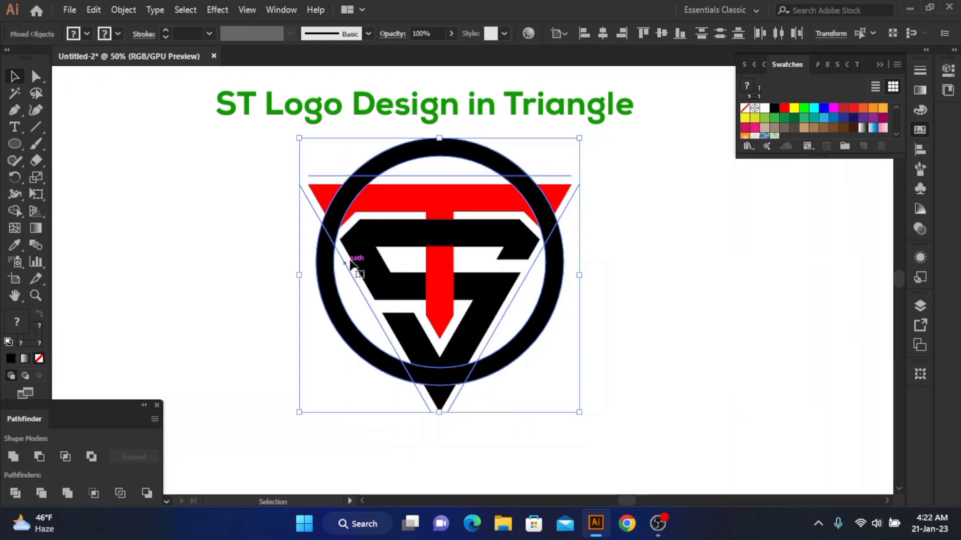
{"action": "left_click", "coordinate": [16, 496]}
{"action": "right_click", "coordinate": [179, 225]}
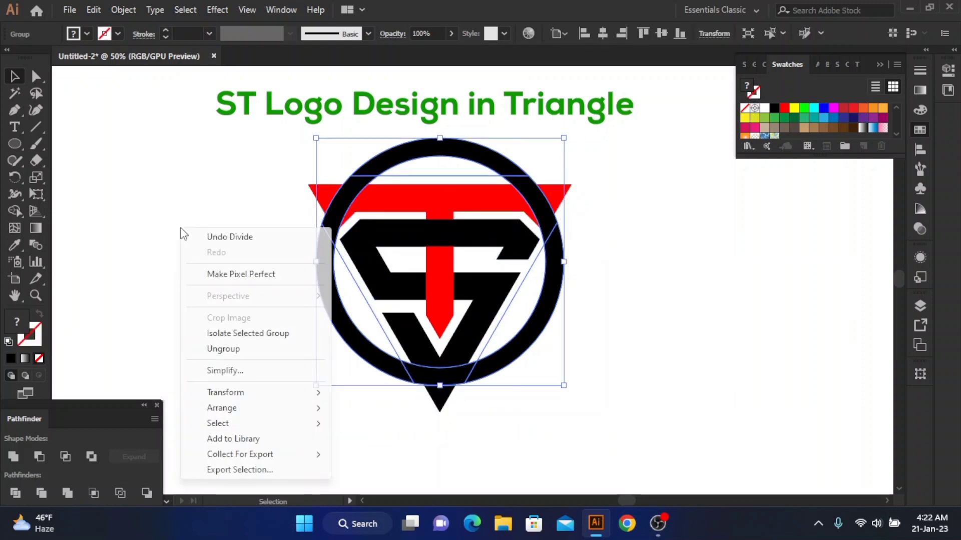
{"action": "left_click", "coordinate": [245, 345]}
- Delete the three ring segments that overlap the two ends of the T and the logo's bottom tip
{"action": "left_click", "coordinate": [340, 213]}
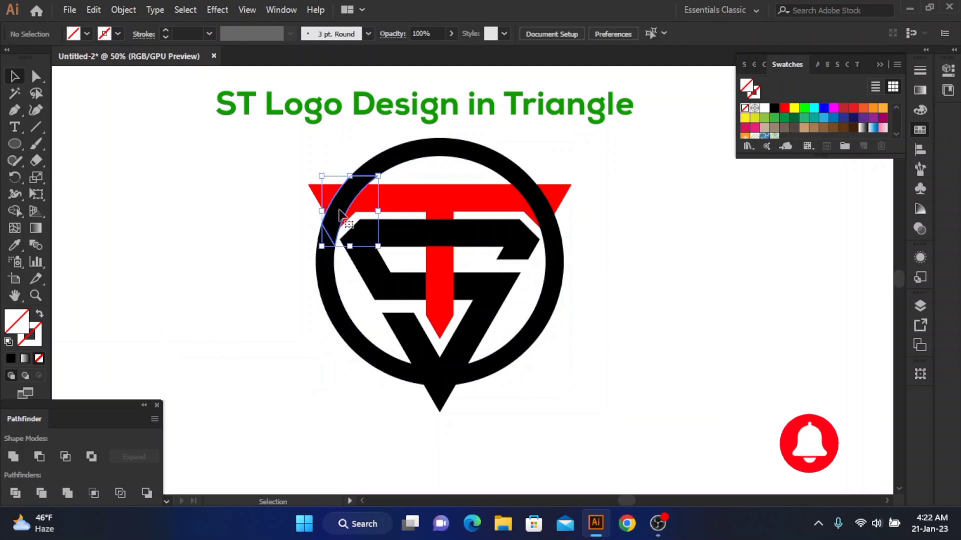
{"action": "key", "text": "Delete"}
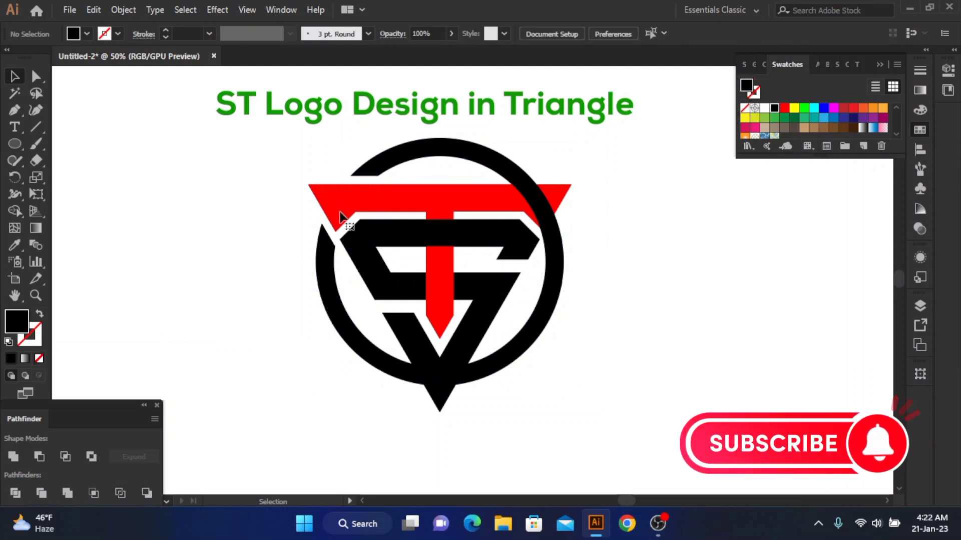
{"action": "left_click", "coordinate": [530, 205]}
{"action": "key", "text": "Delete"}
{"action": "left_click", "coordinate": [440, 383]}
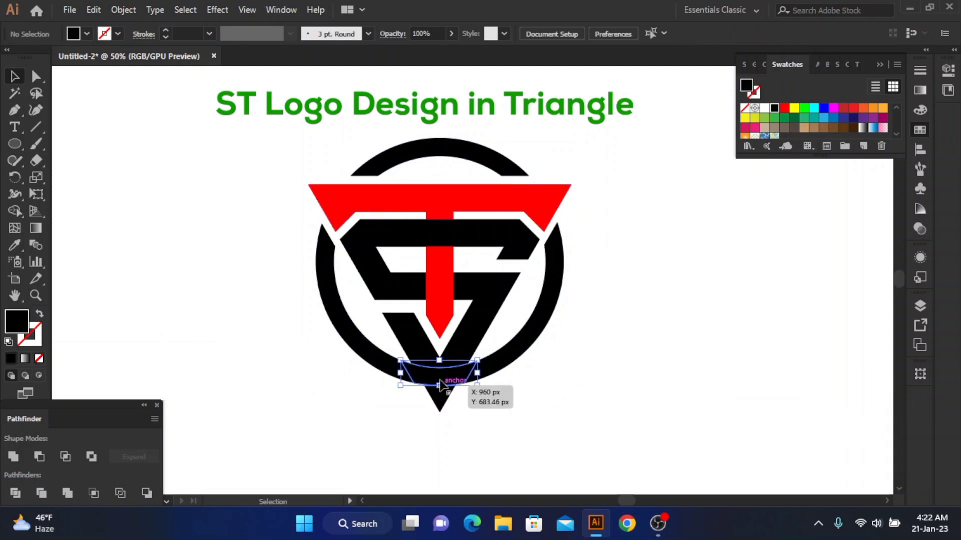
{"action": "key", "text": "Delete"}
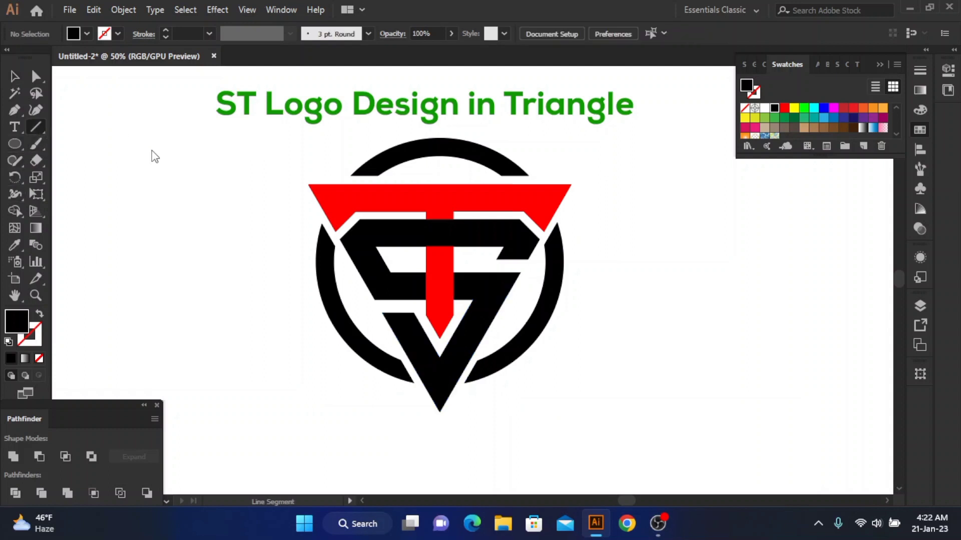
- Draw a short line without fill or stroke, then select all matching invisible paths with the Magic Wand and delete them
{"action": "left_click_drag", "start_coordinate": [68, 114], "coordinate": [94, 115]}
{"action": "left_click", "coordinate": [19, 94]}
{"action": "left_click", "coordinate": [89, 118]}
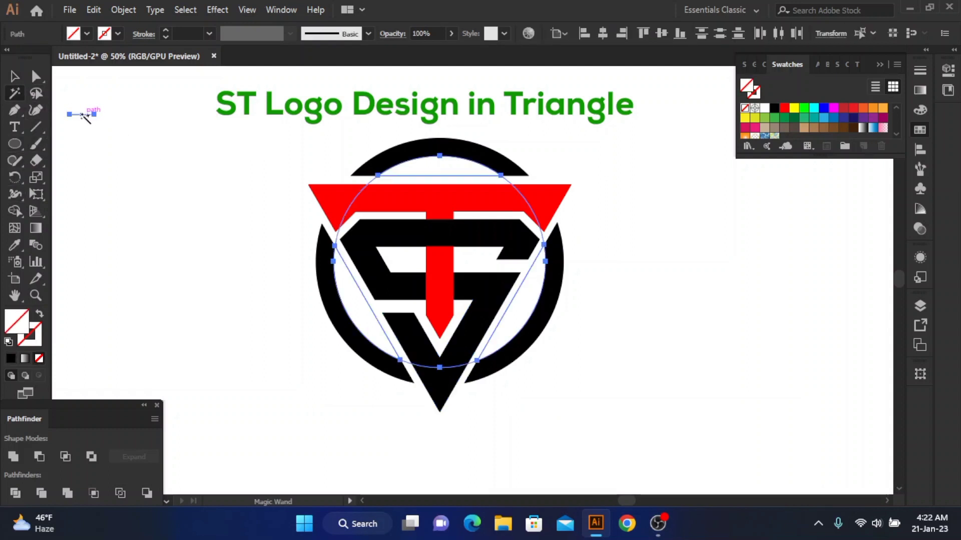
{"action": "key", "text": "Delete"}
- Select the ST monogram together with the remaining ring segments
{"action": "left_click", "coordinate": [15, 77]}
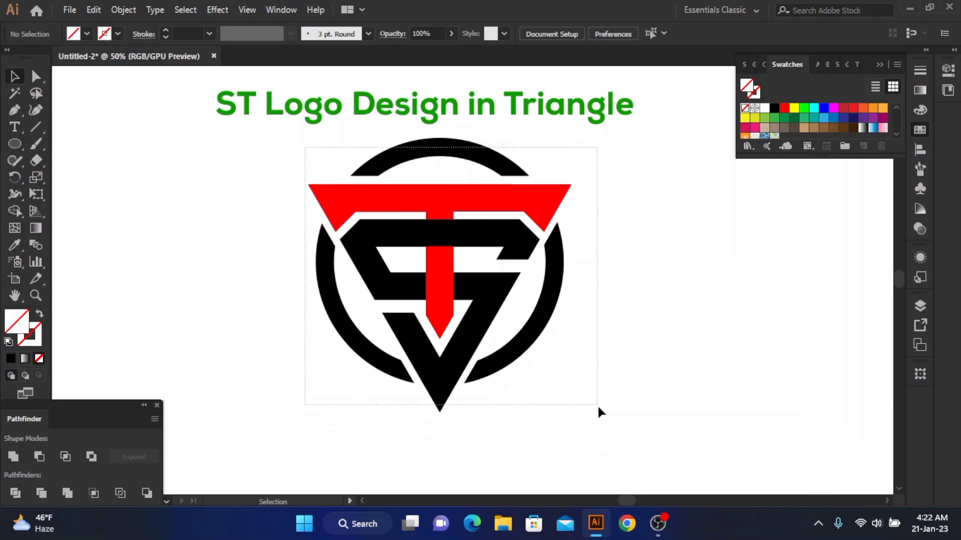
{"action": "left_click_drag", "start_coordinate": [600, 412], "coordinate": [561, 393]}
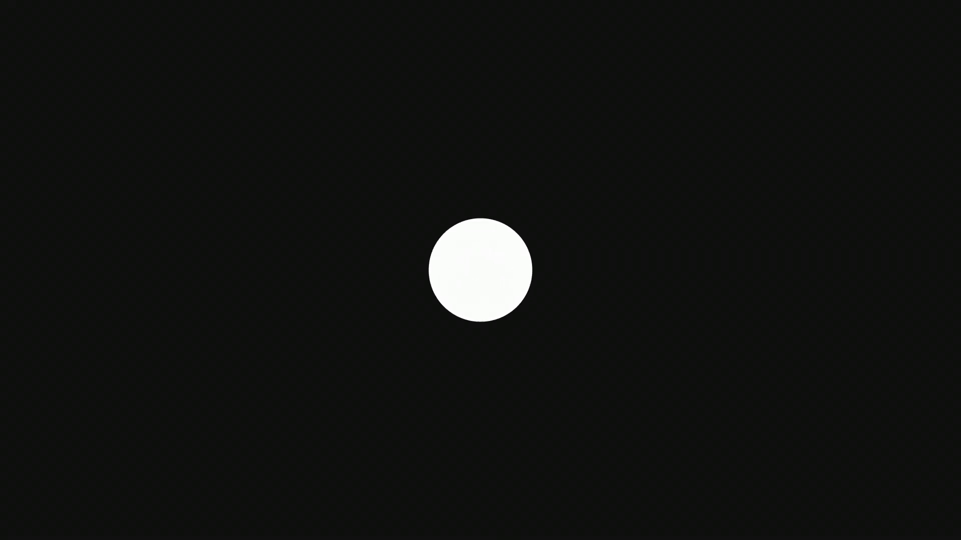